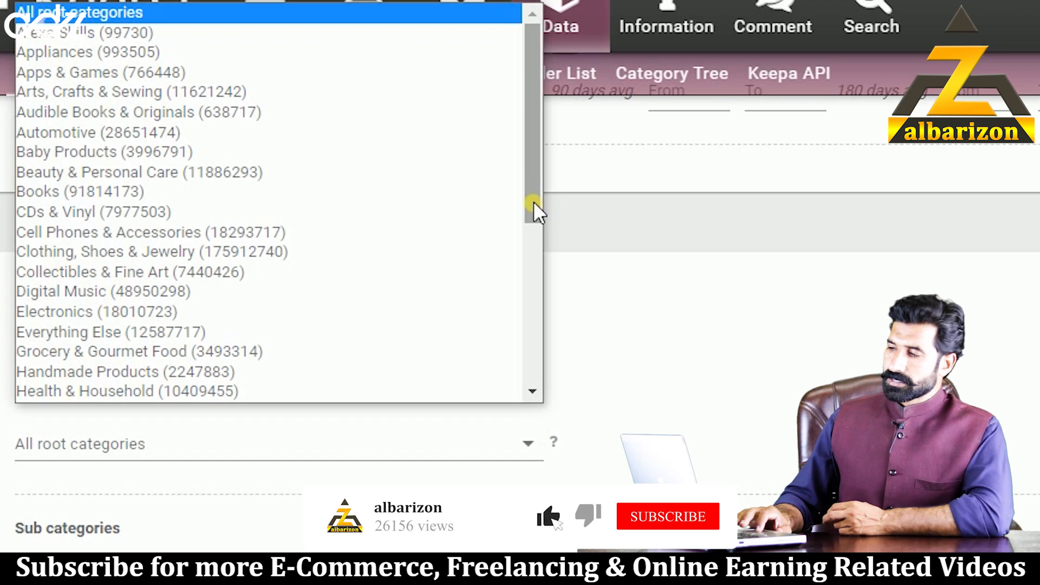
- Set the root category filter to Pet Supplies
left_click_drag(533, 202, 537, 342)
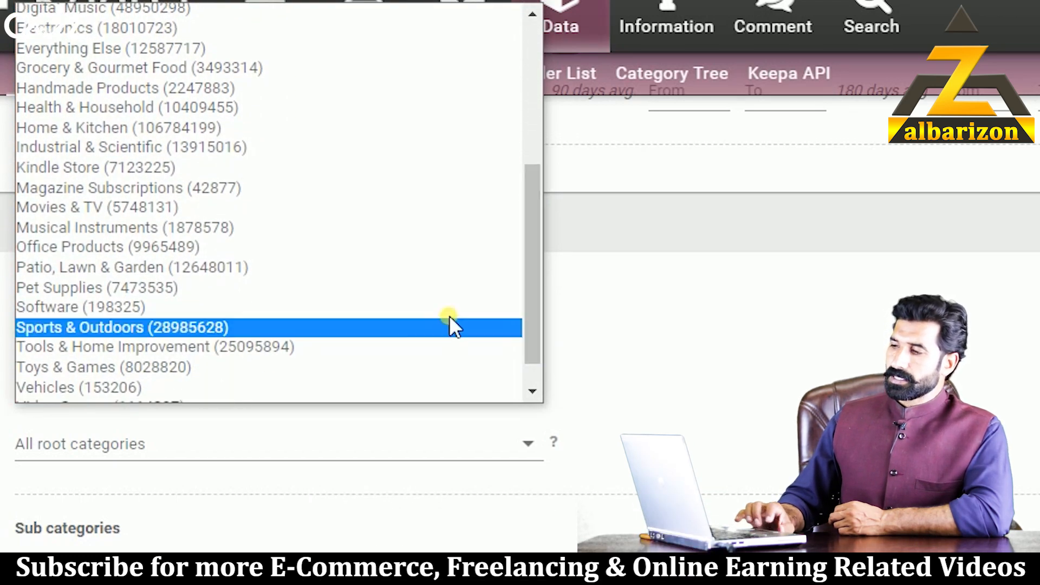
left_click(292, 270)
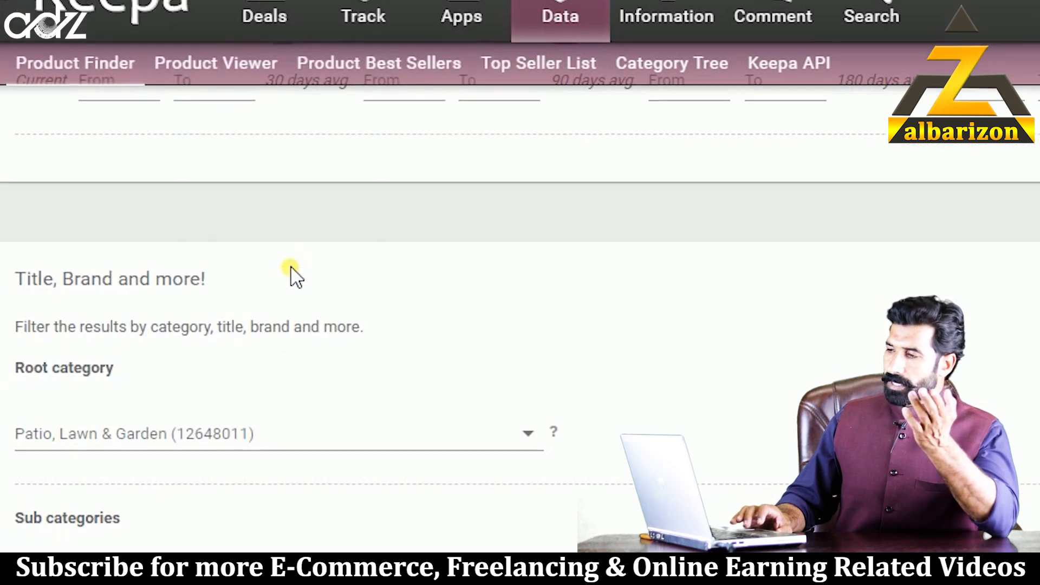
scroll(352, 317, "down", 2)
left_click(500, 367)
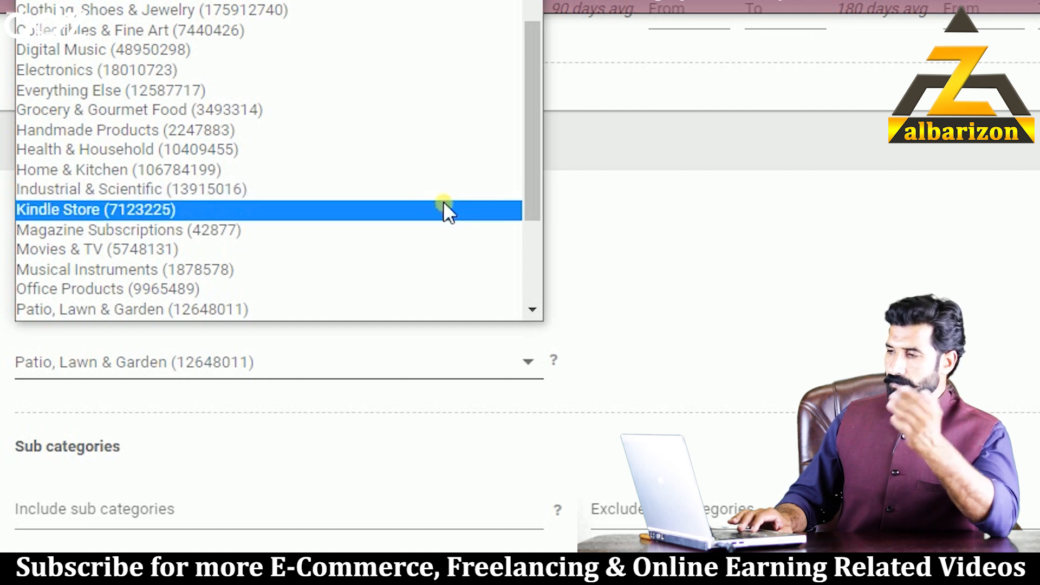
left_click(531, 308)
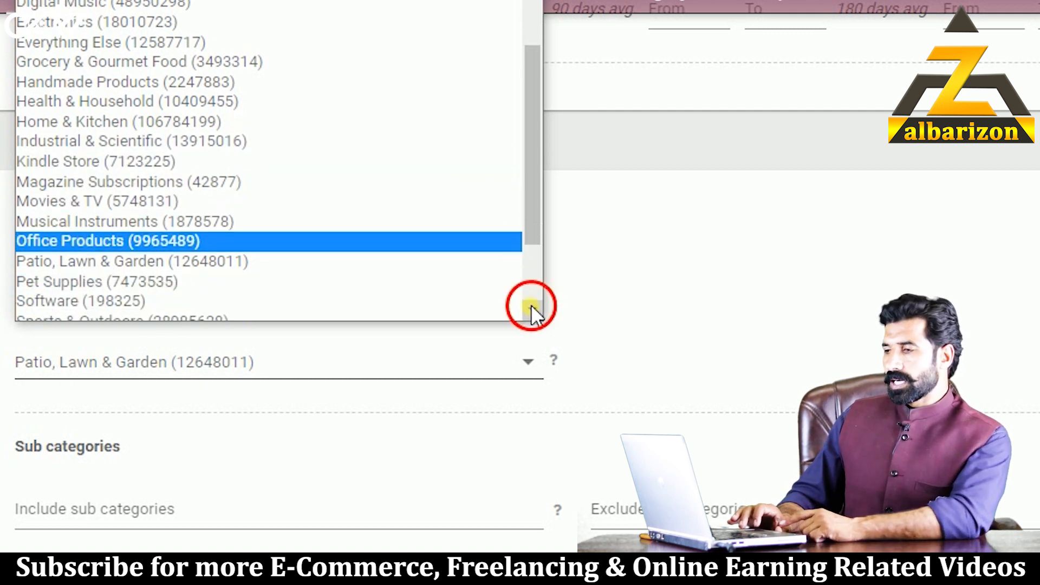
left_click(531, 305)
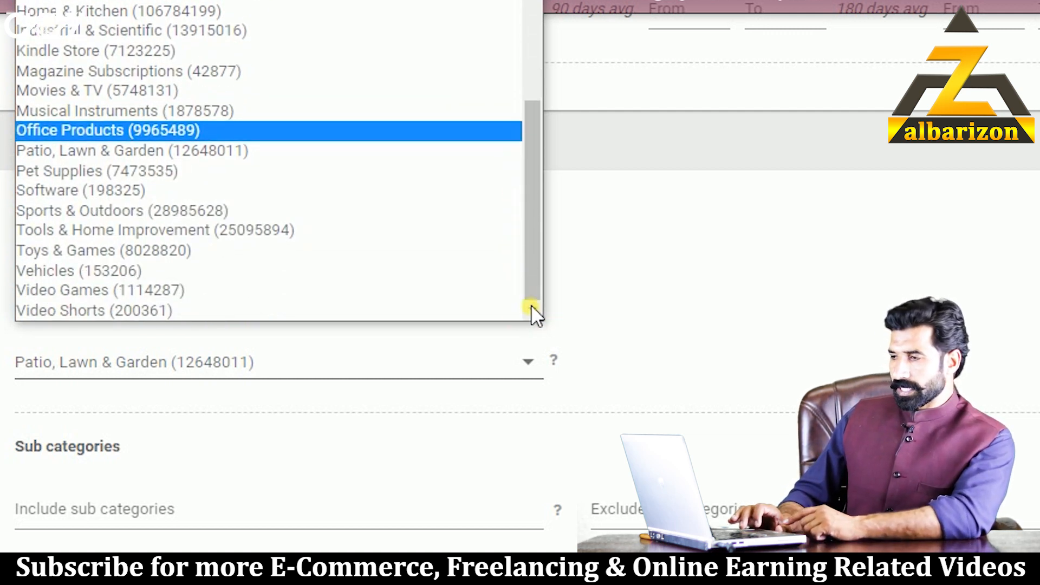
left_click(407, 174)
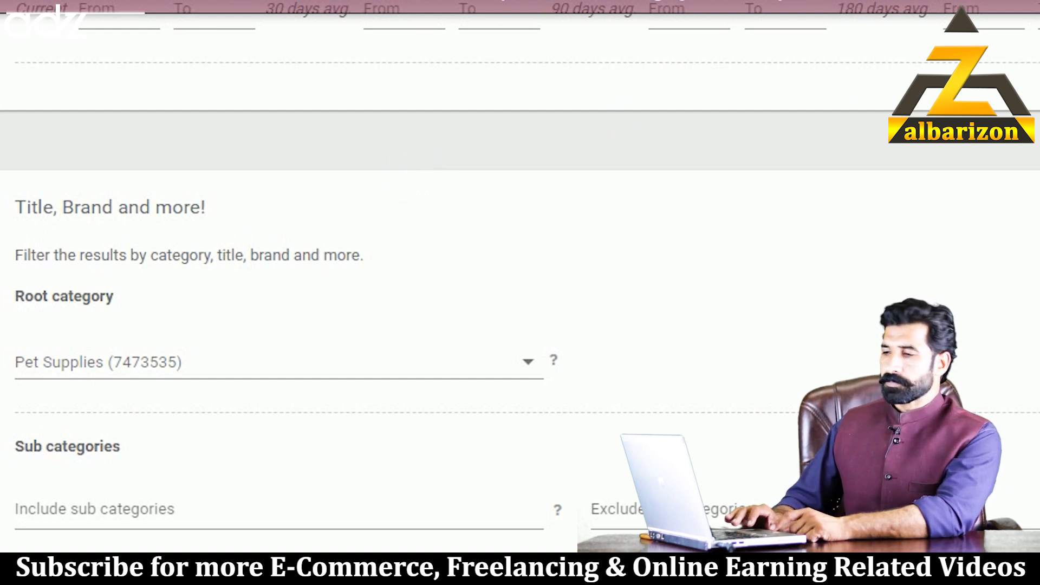
- Limit the current New Offer Count to a range from 3 to 20
scroll(519, 271, "down", 7)
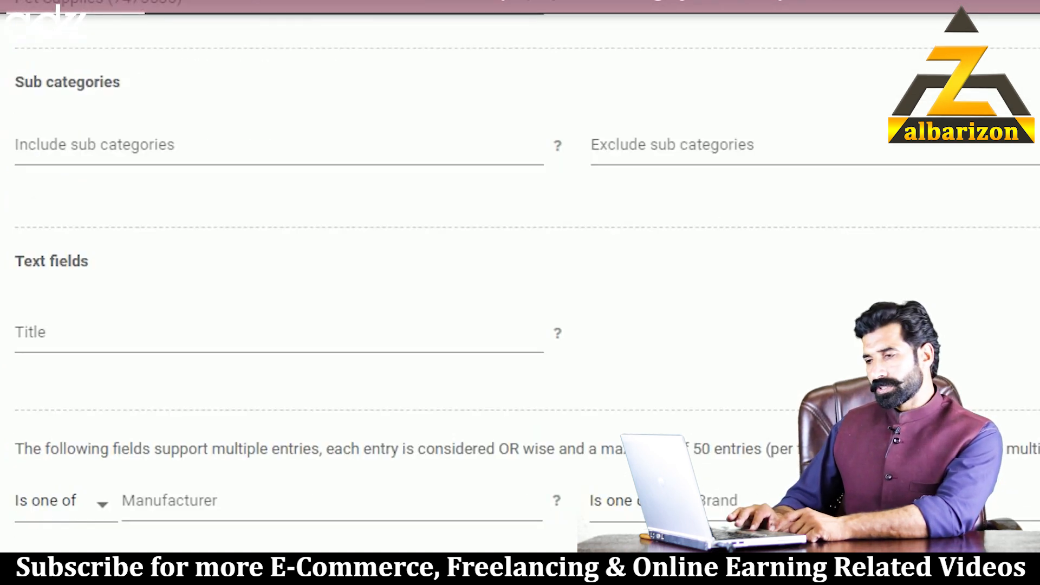
scroll(520, 271, "down", 15)
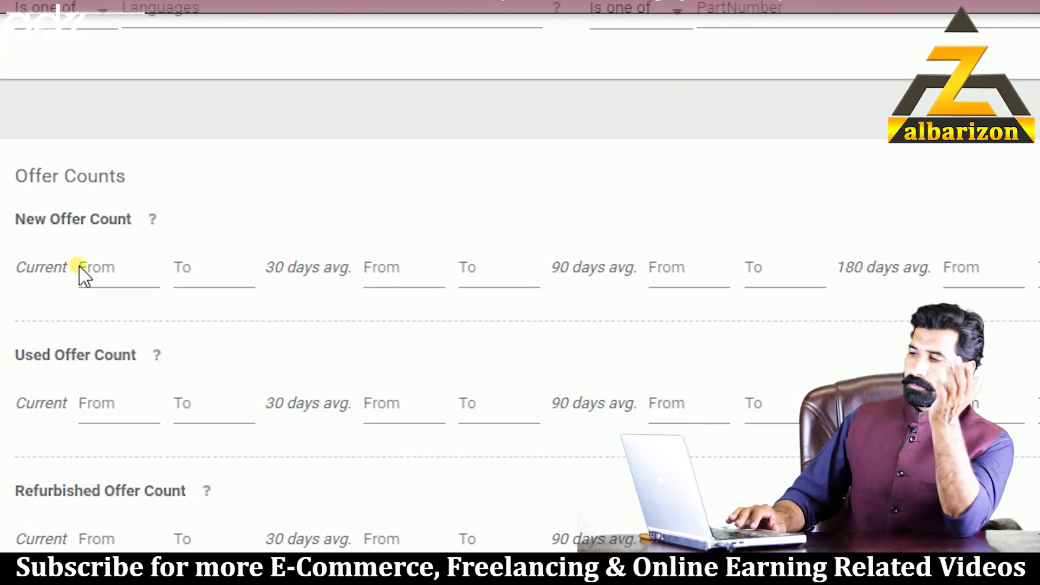
left_click(104, 281)
type("3")
left_click(206, 282)
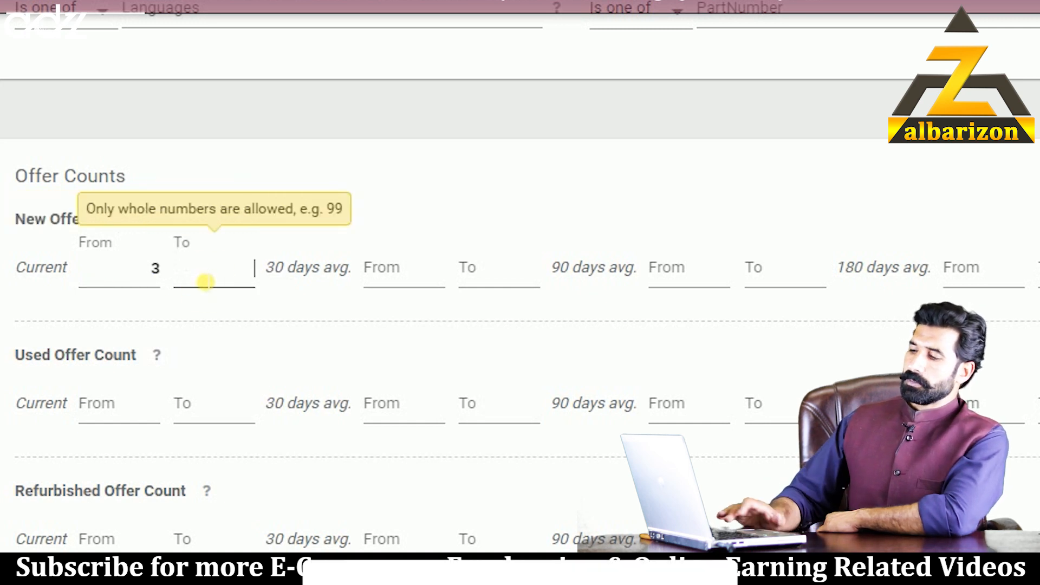
type("20")
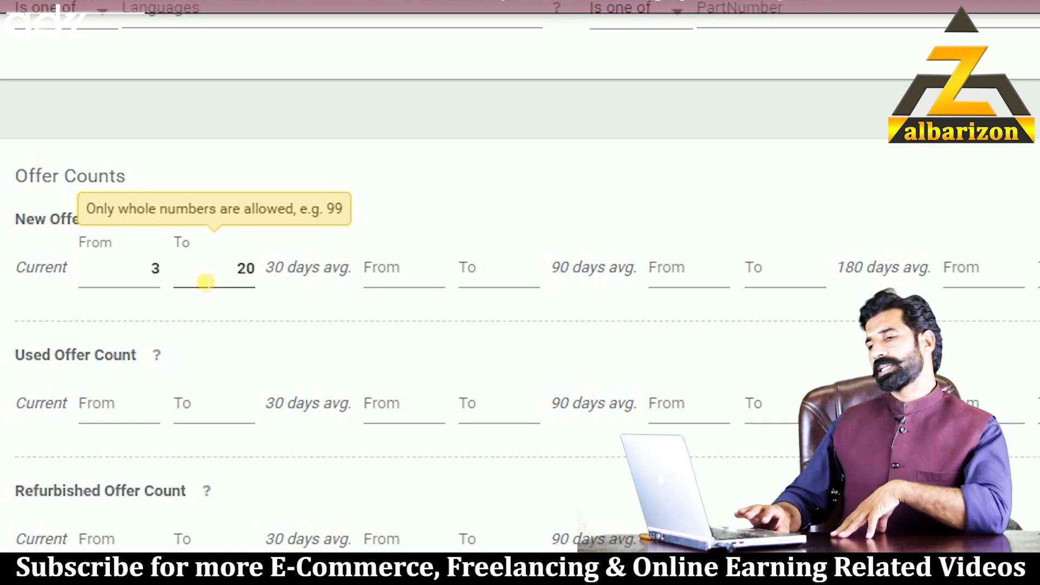
left_click(124, 429)
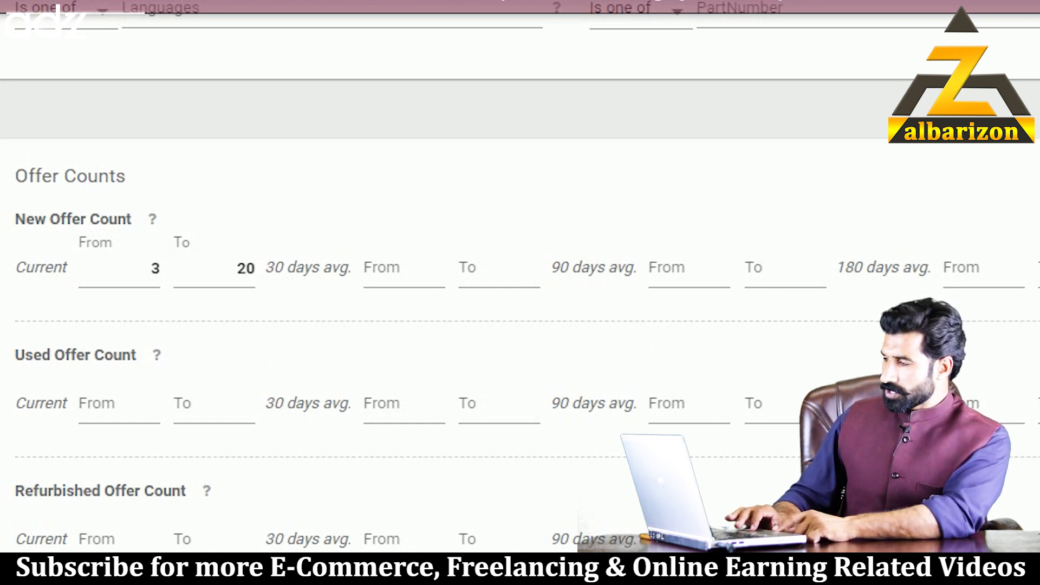
- Restrict the Buy Box Seller filter to 3rd Party
scroll(520, 293, "down", 5)
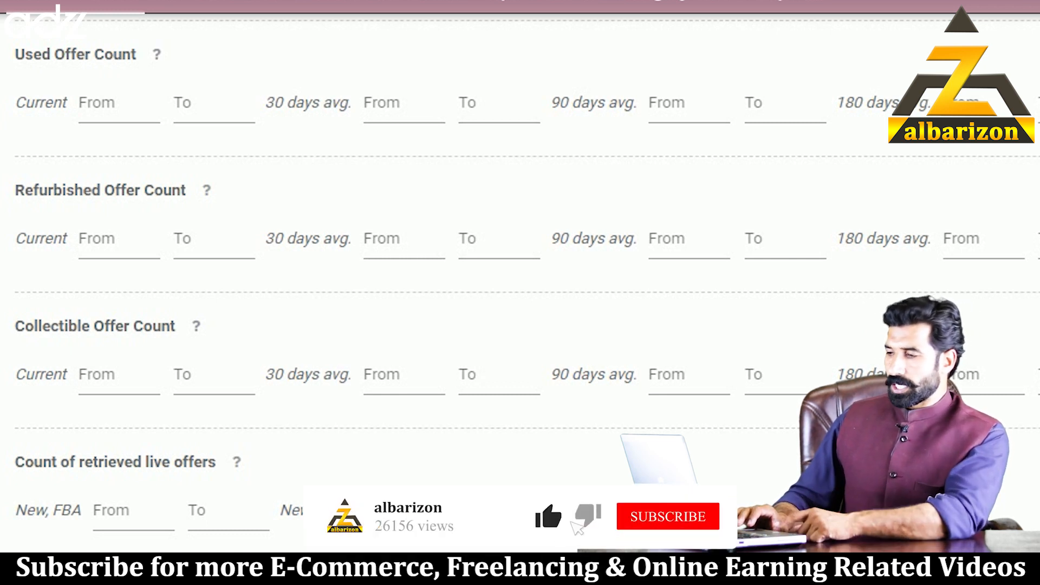
scroll(520, 271, "down", 8)
scroll(520, 293, "down", 1)
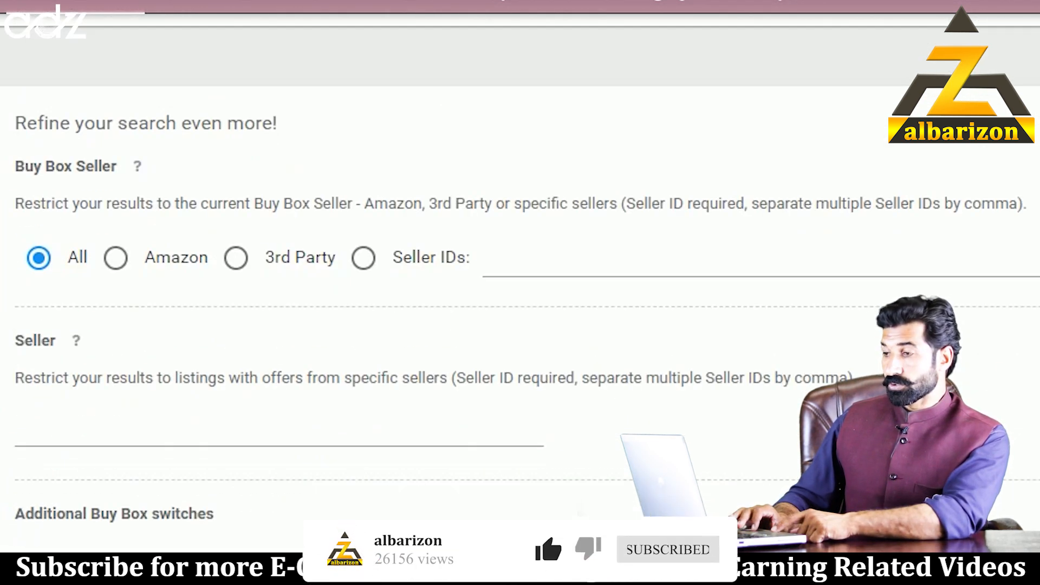
left_click(236, 257)
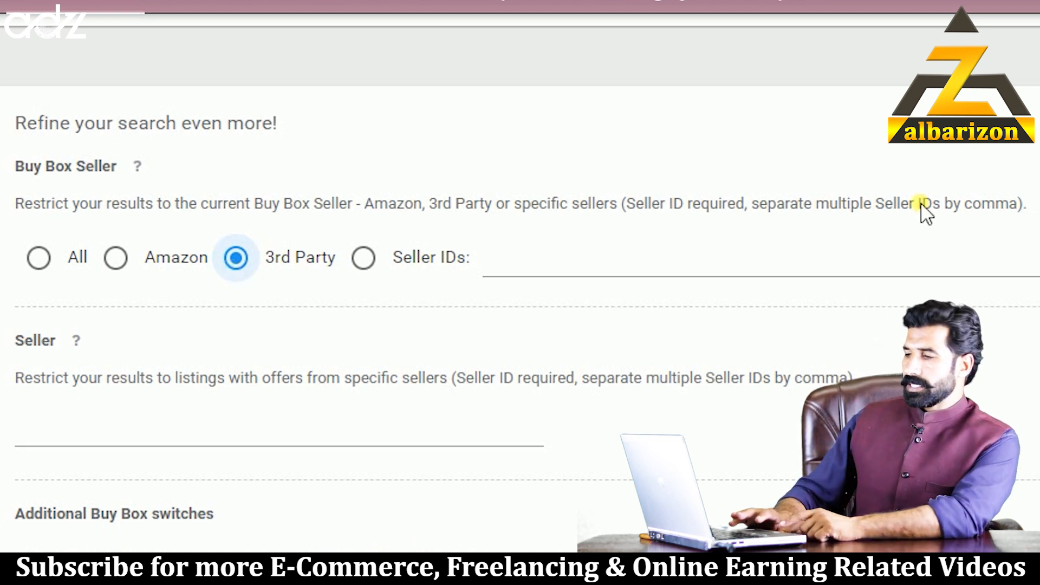
- Exclude digital products from the product type filter and set Variations to No Variations
scroll(520, 292, "down", 6)
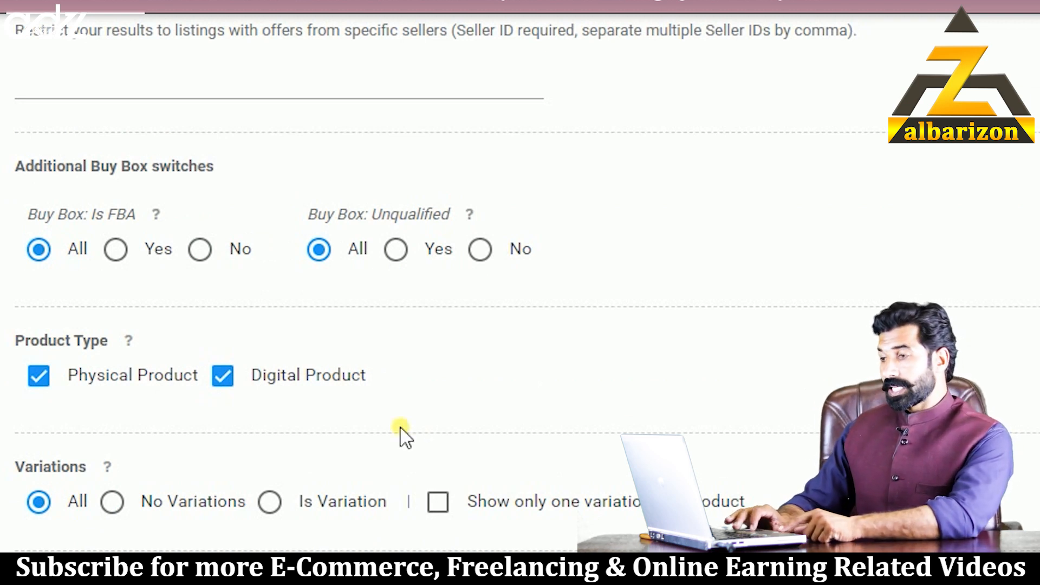
left_click(235, 381)
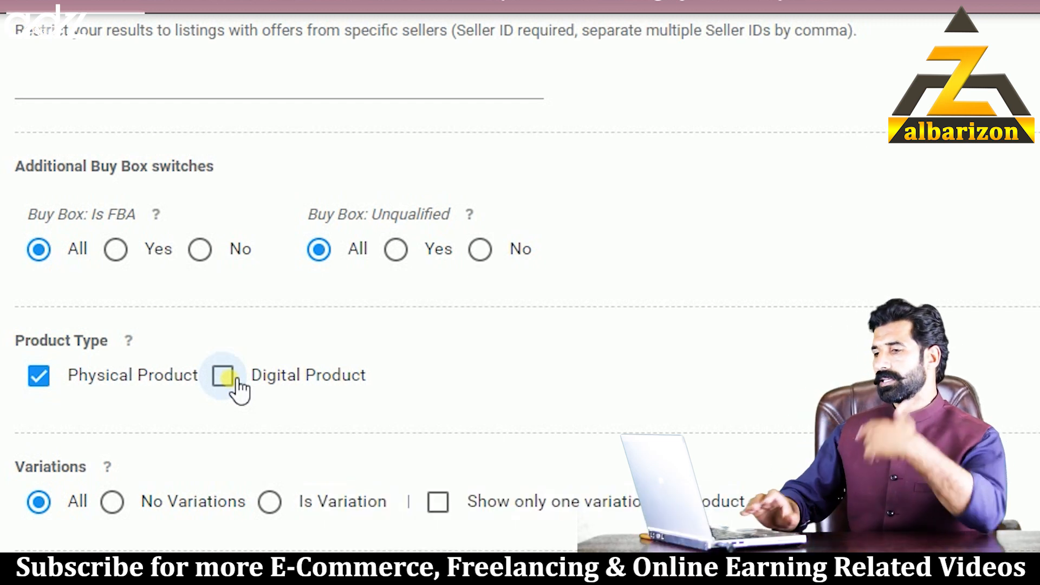
left_click(121, 503)
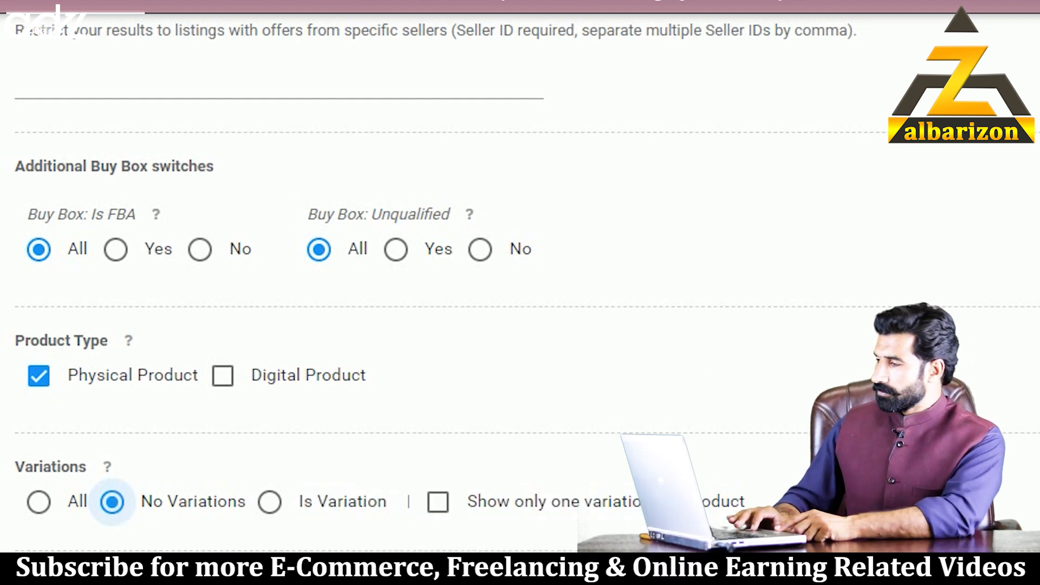
- In the Reviews filter, set the minimum rating to 4 and the minimum review count to 50
scroll(520, 292, "down", 5)
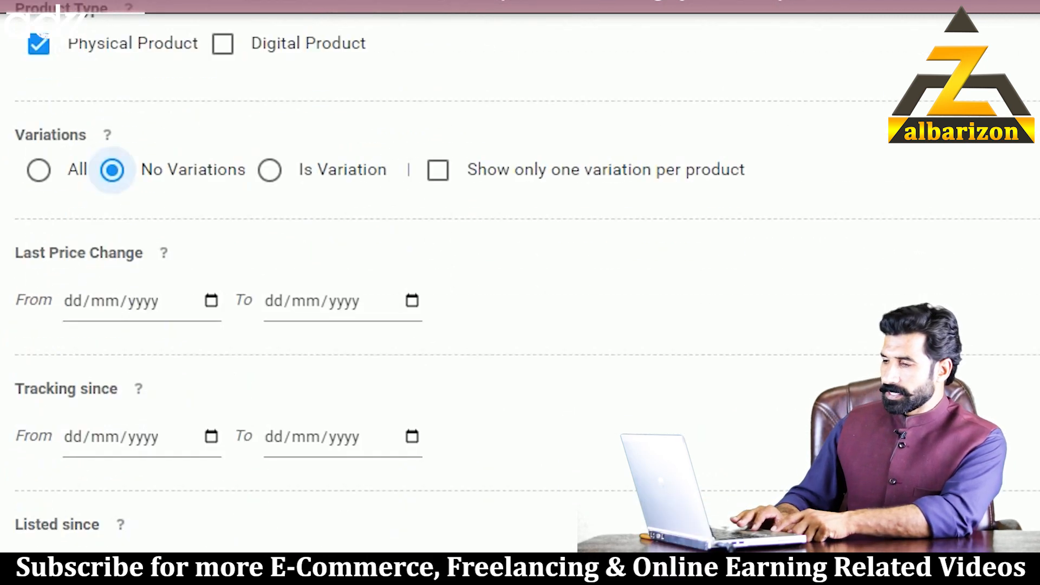
scroll(380, 271, "down", 3)
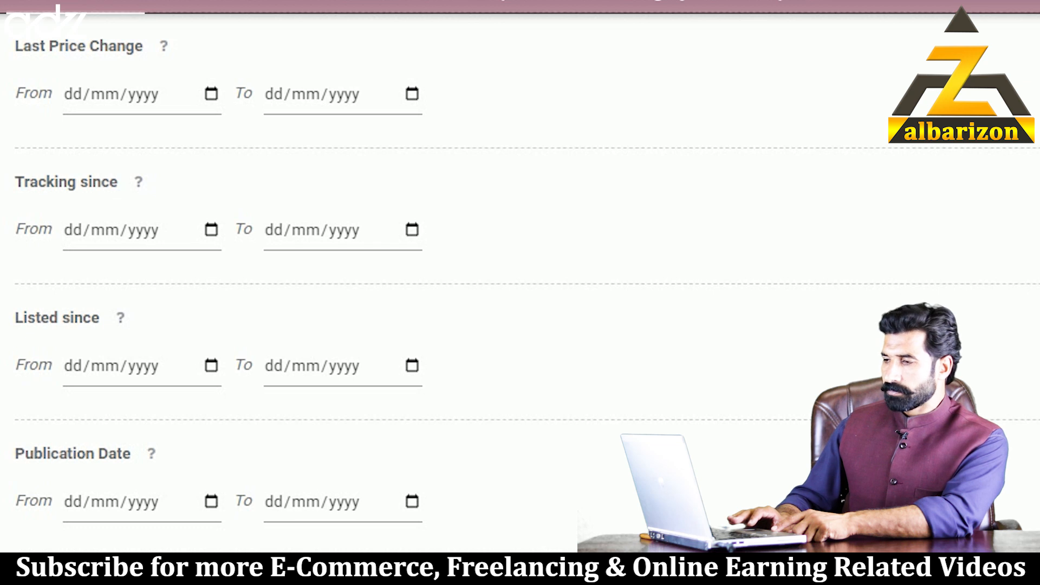
scroll(520, 292, "down", 6)
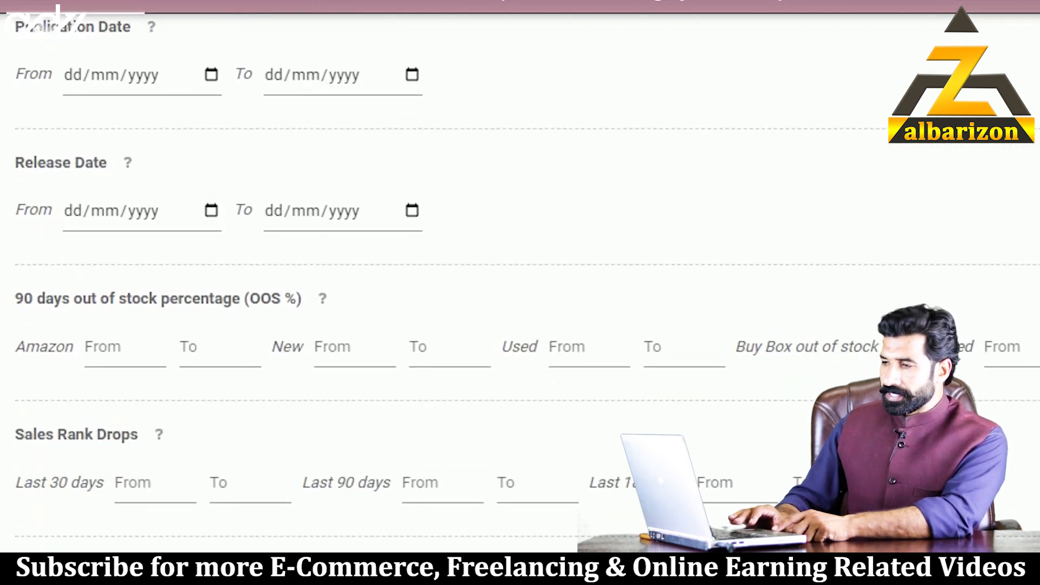
scroll(520, 292, "down", 4)
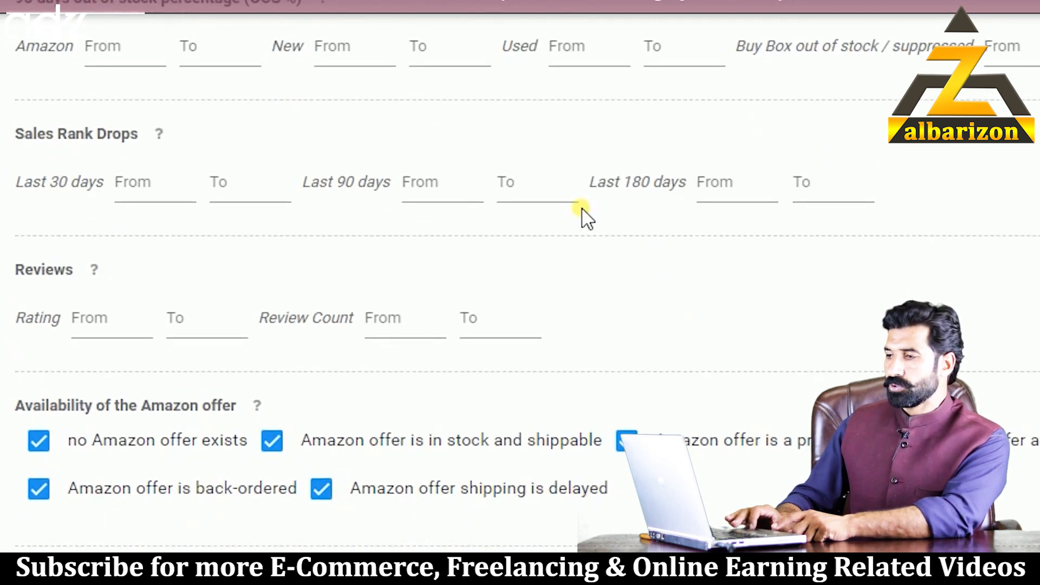
left_click(97, 327)
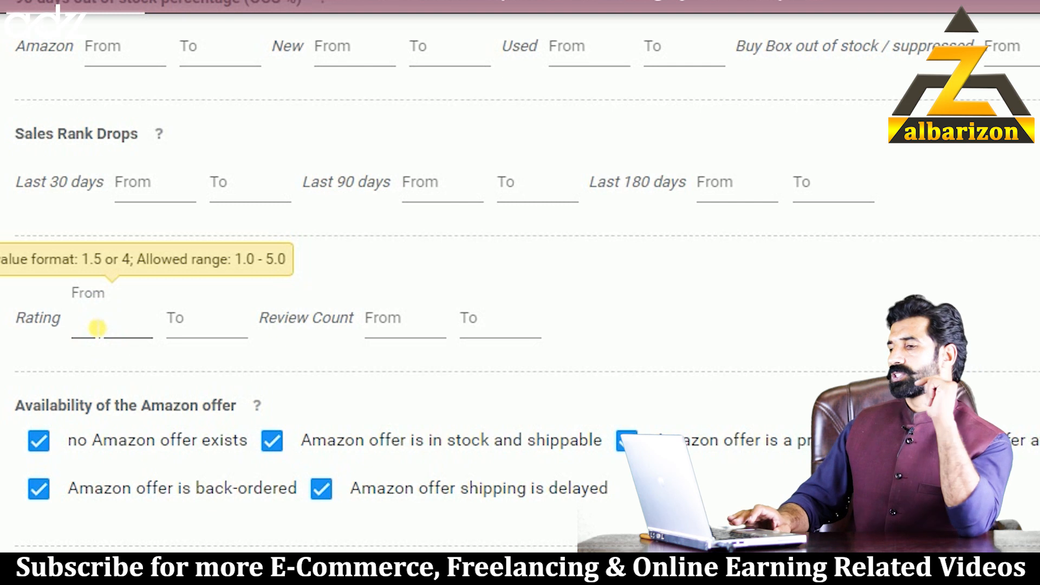
type("4")
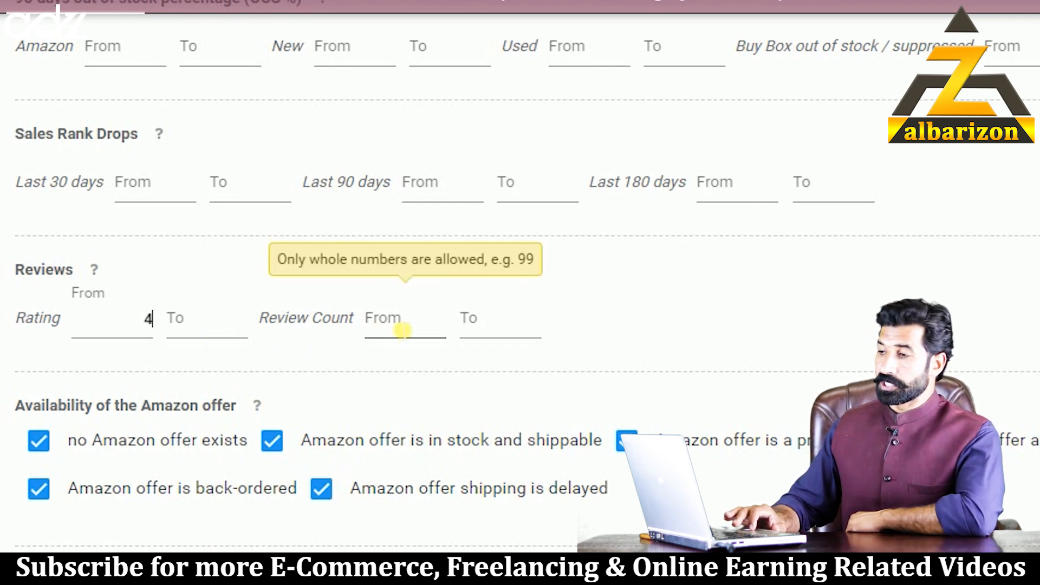
left_click(402, 329)
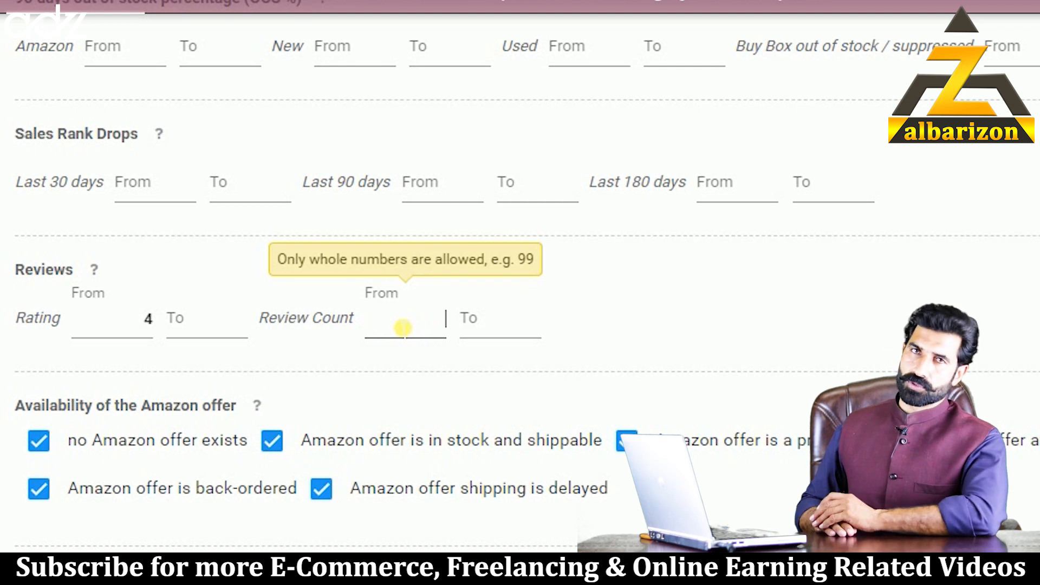
type("50")
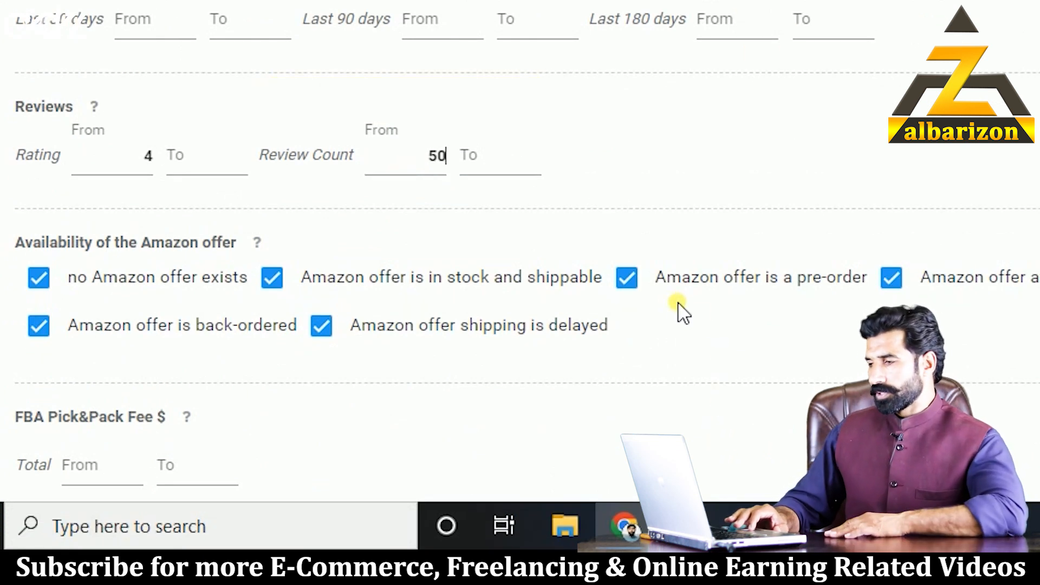
- Exclude the pre-order and back-ordered Amazon offer availabilities, plus the availability option directly following pre-order
left_click(643, 297)
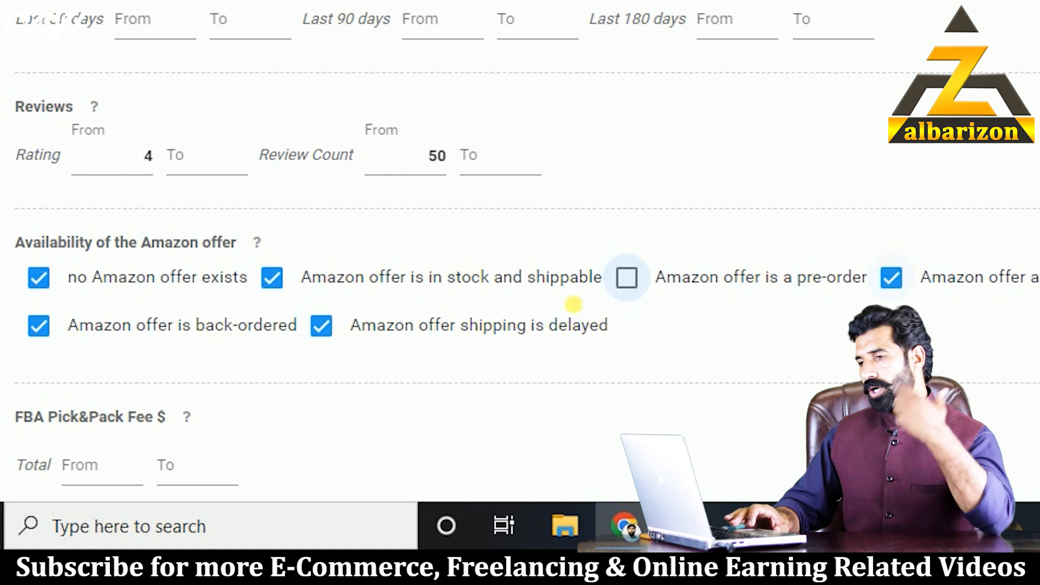
left_click(52, 326)
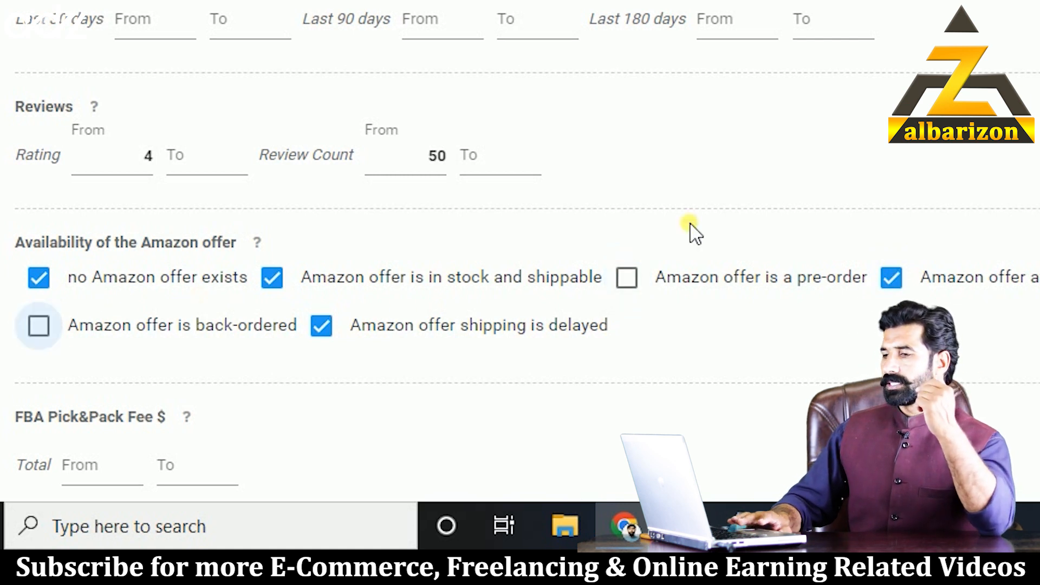
left_click(891, 287)
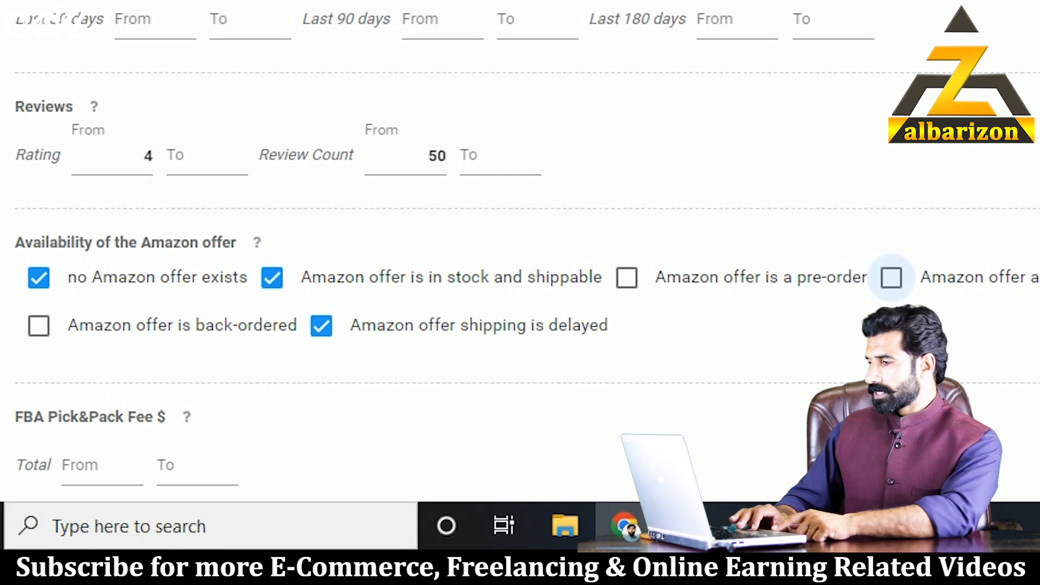
- Set the maximum item weight to 2500 g
scroll(520, 255, "down", 10)
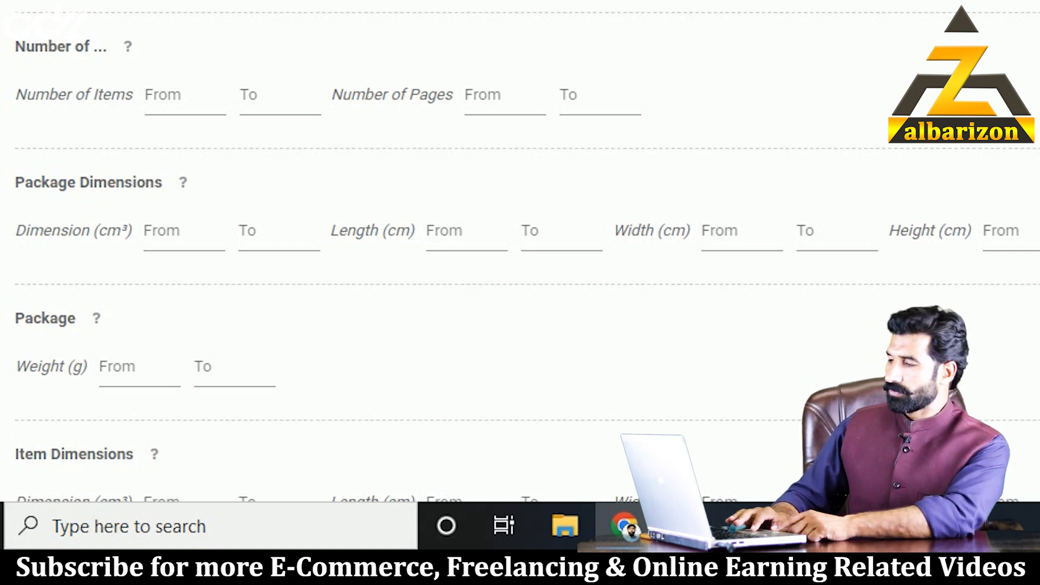
scroll(520, 260, "down", 6)
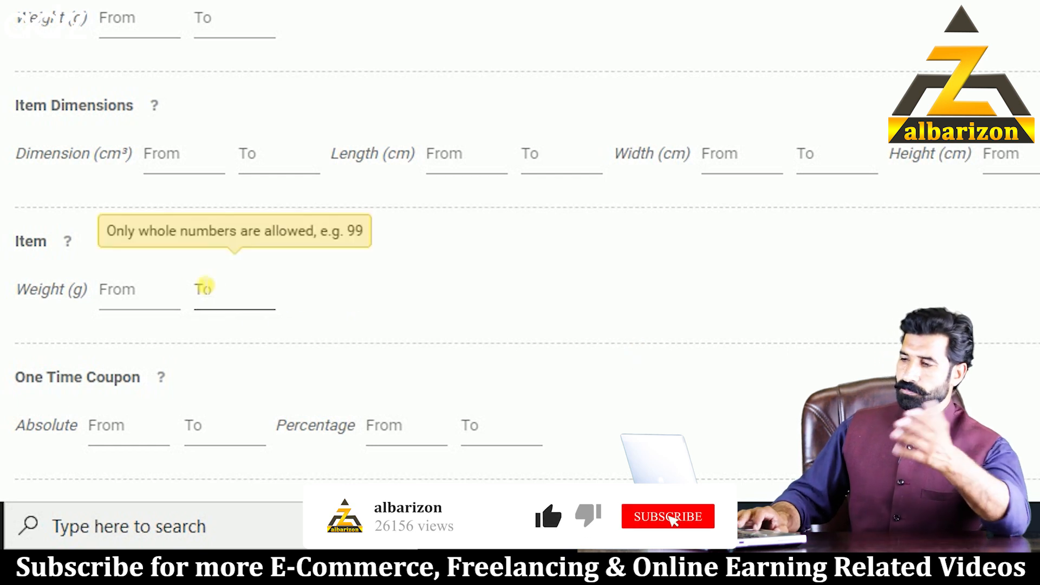
left_click(216, 297)
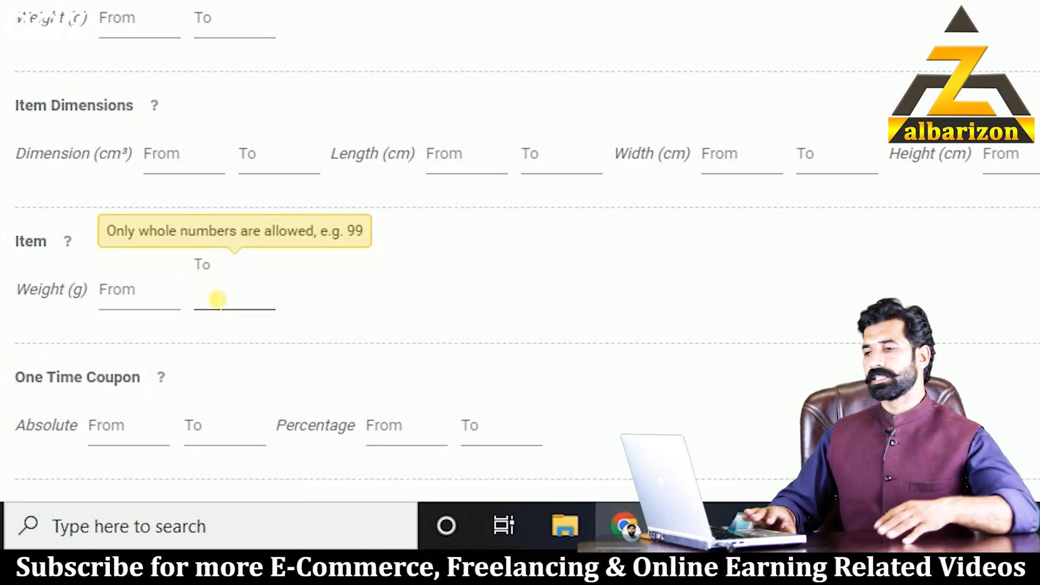
type("2500")
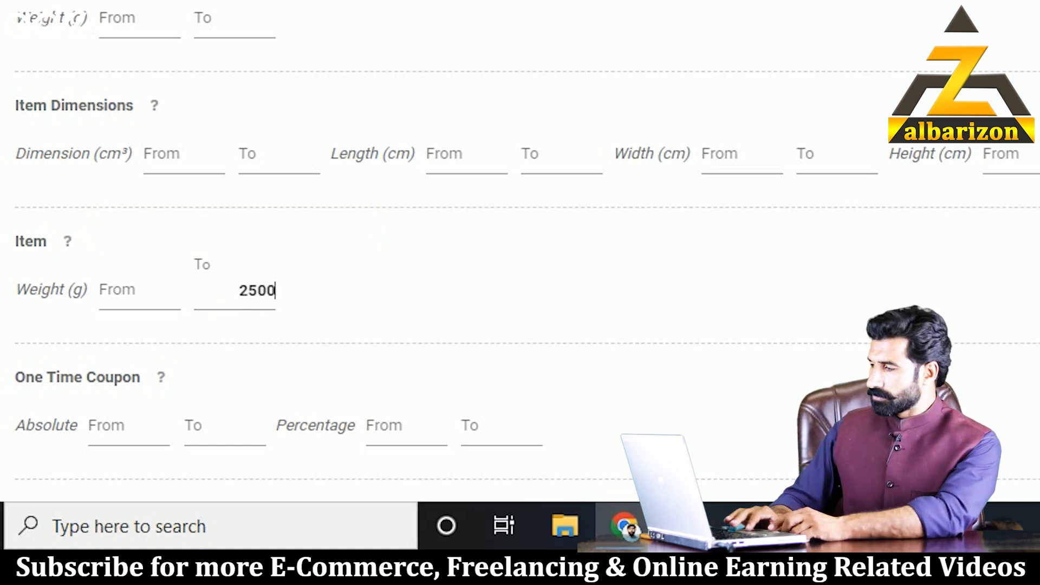
- Set the Adult Product switch to No
scroll(520, 244, "down", 8)
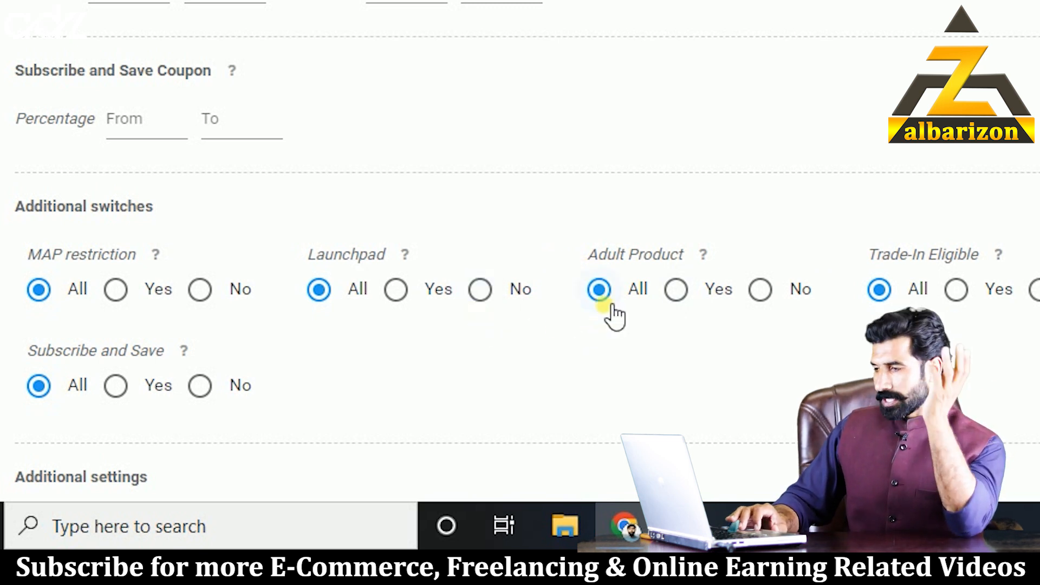
left_click(769, 297)
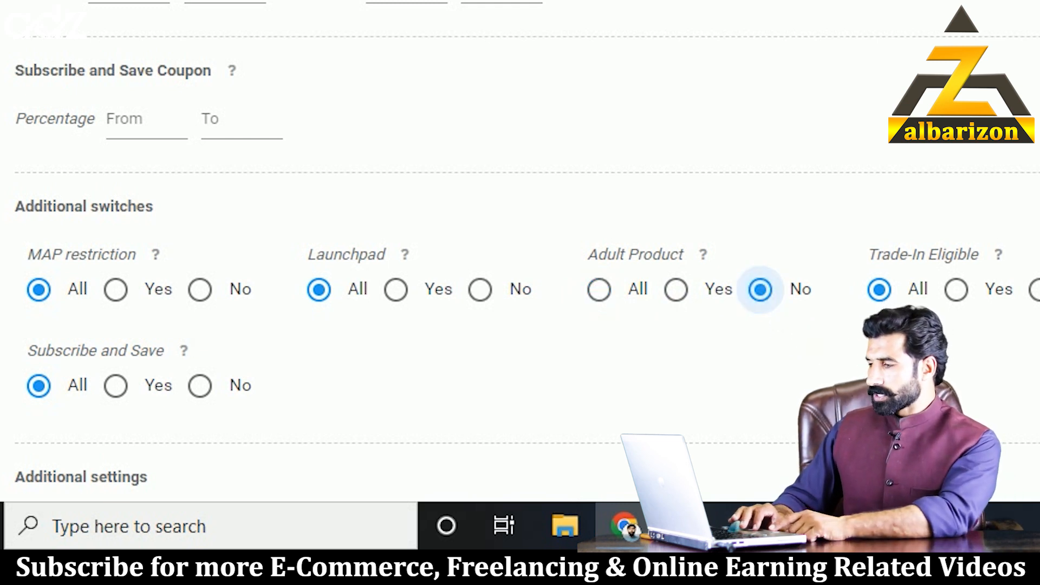
scroll(520, 252, "down", 3)
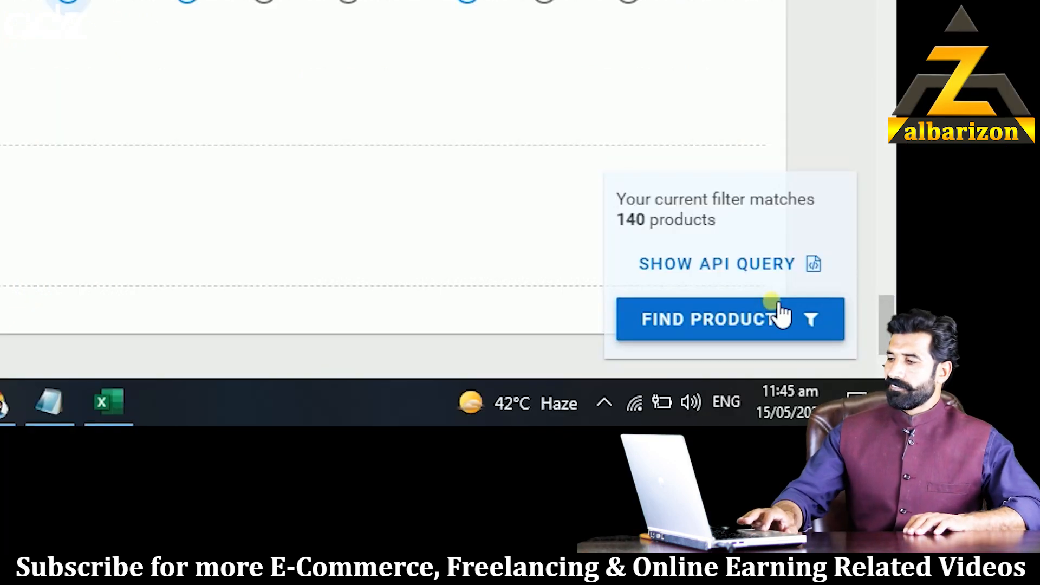
- Find the products matching the current filters and set the results table to show 500 rows
left_click(742, 318)
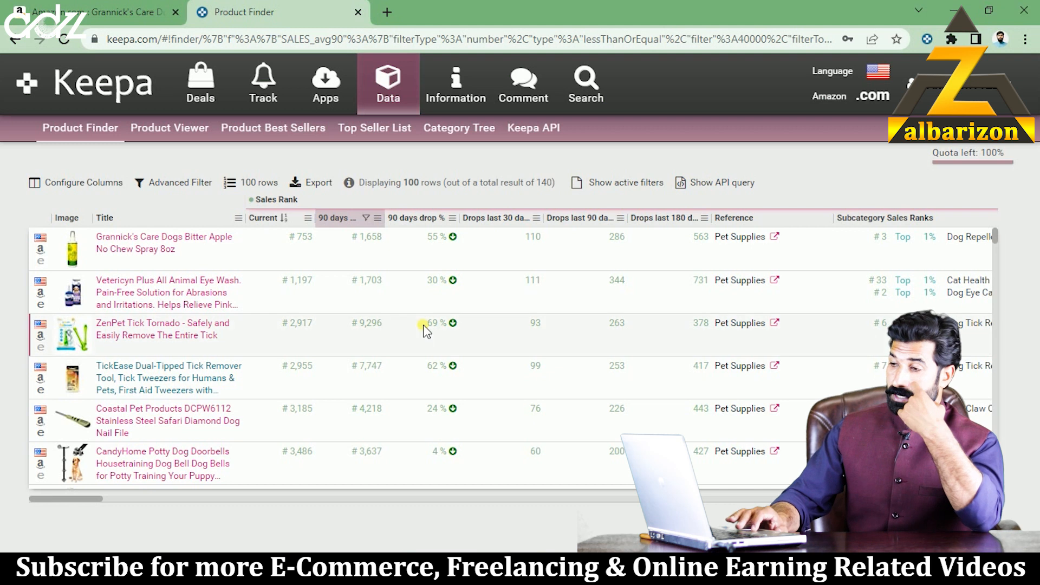
left_click(239, 185)
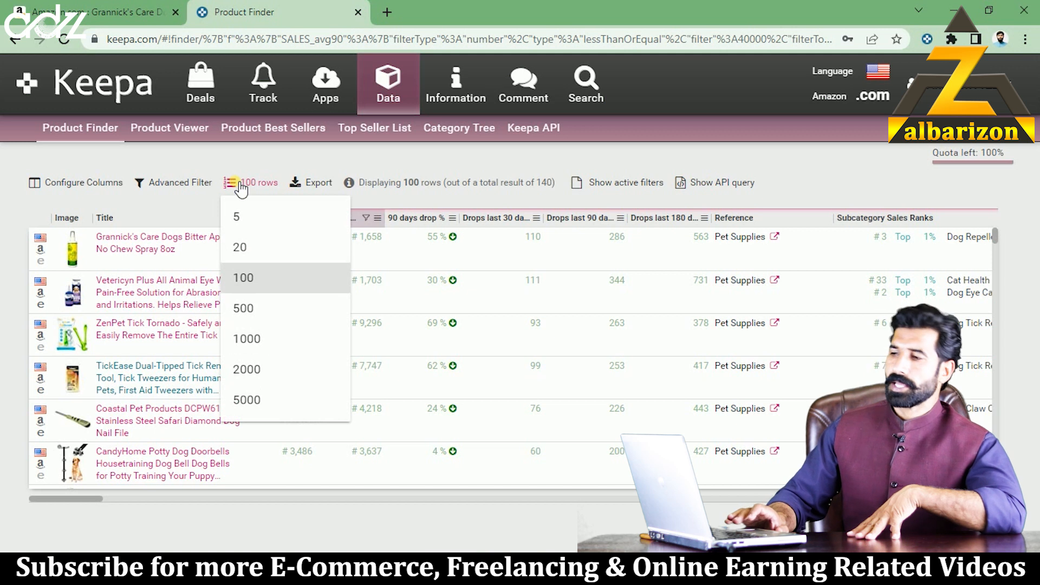
left_click(243, 309)
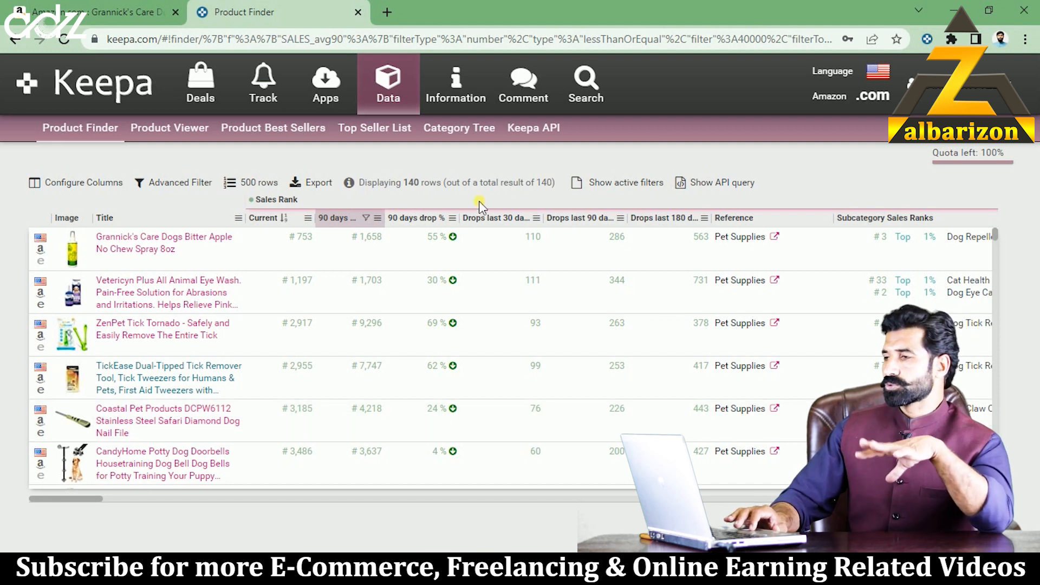
- Export only the ASINs of the results as an Excel (.xlsx) file and open the exported file
left_click(320, 183)
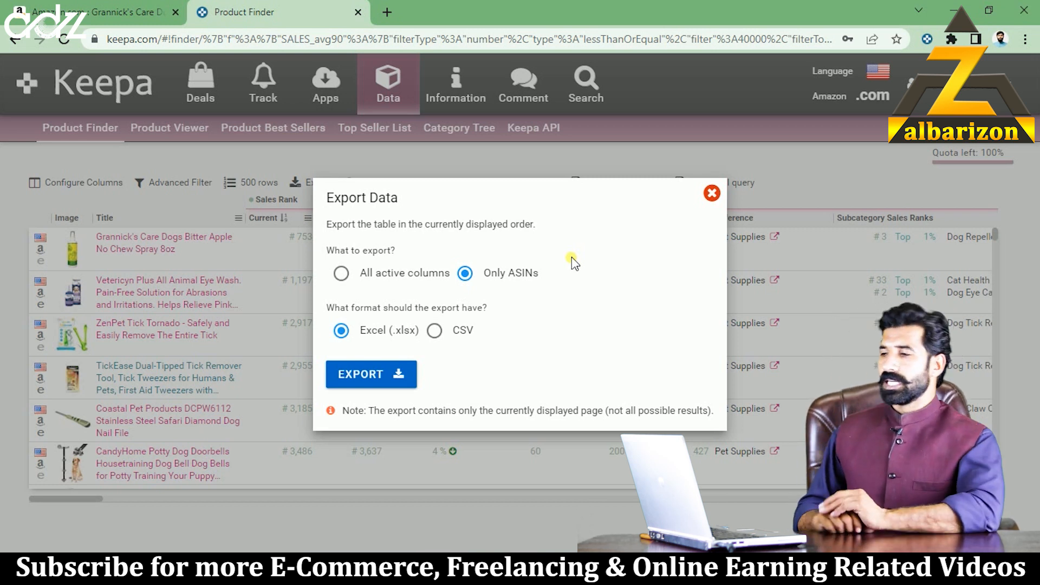
left_click(355, 375)
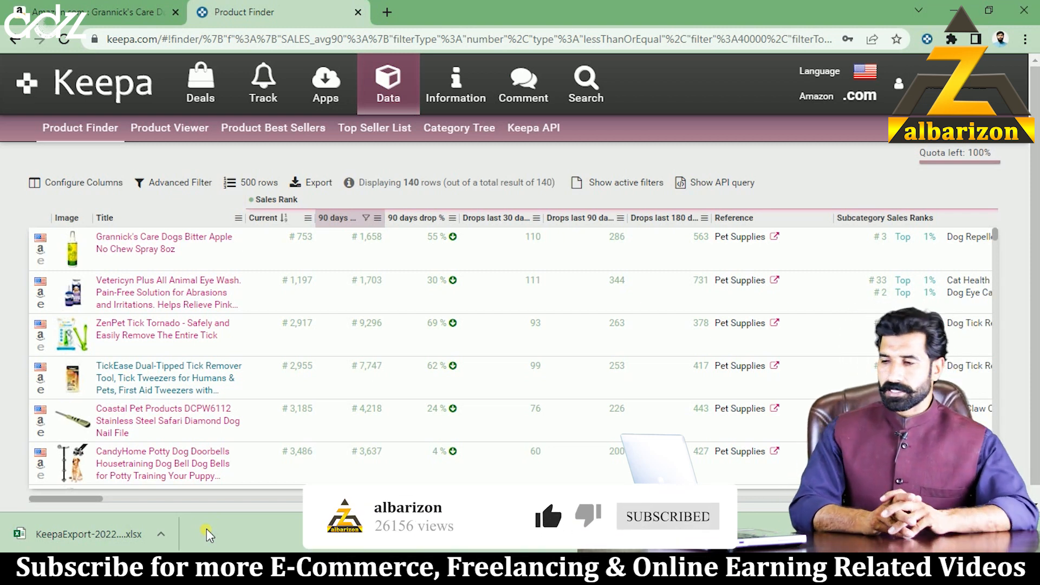
left_click(86, 536)
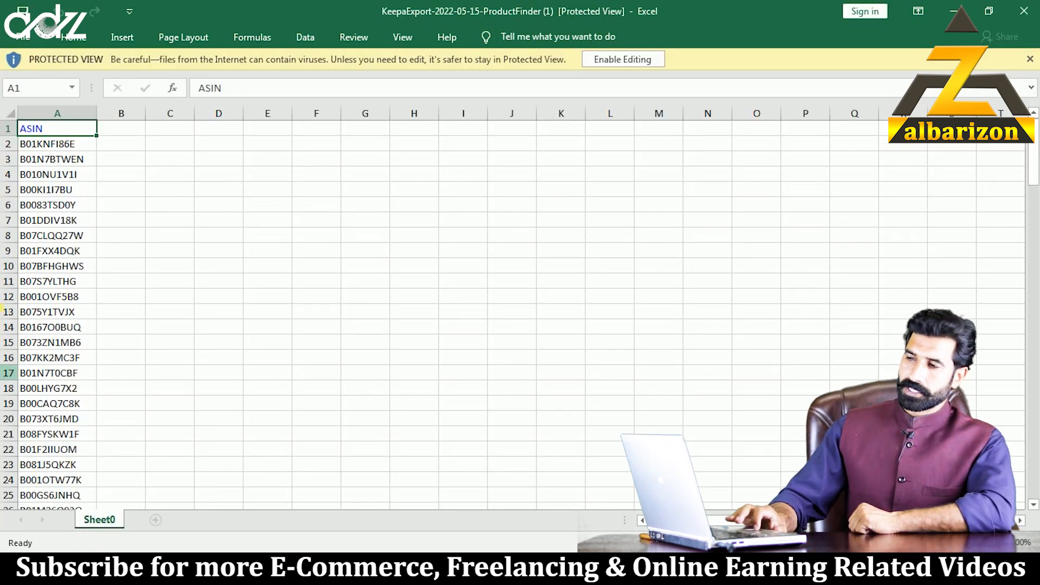
- Copy the first ASIN from cell A2, minimize the Excel windows and switch to the Amazon product page in the browser
left_click(43, 146)
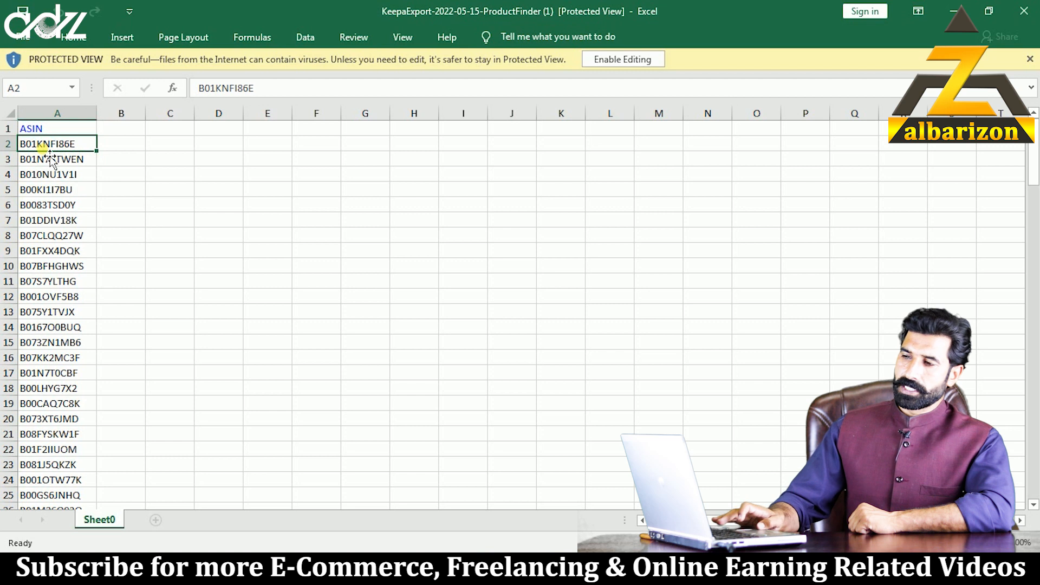
key("ctrl+c")
left_click(954, 11)
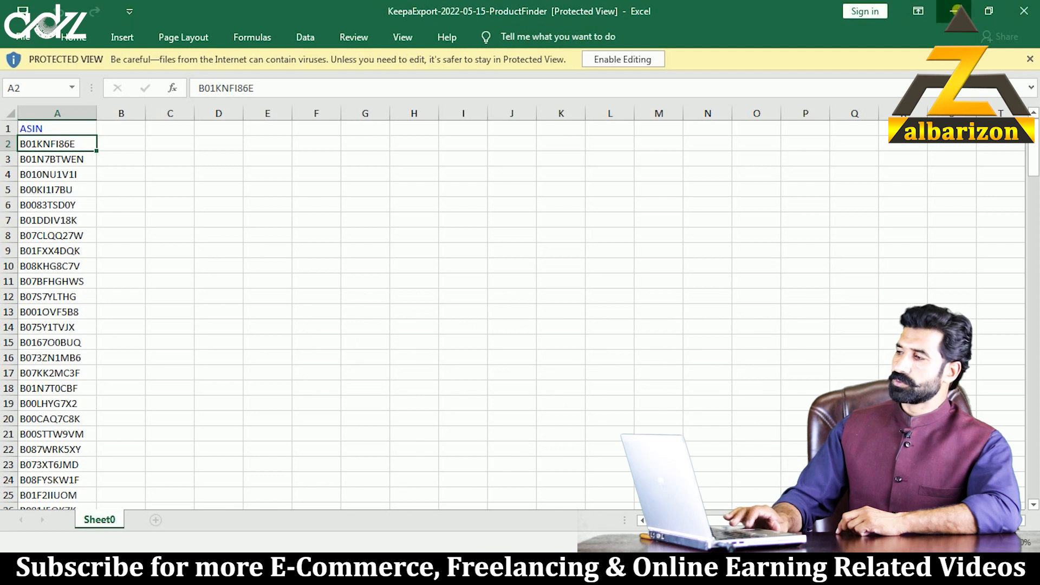
left_click(953, 10)
left_click(100, 12)
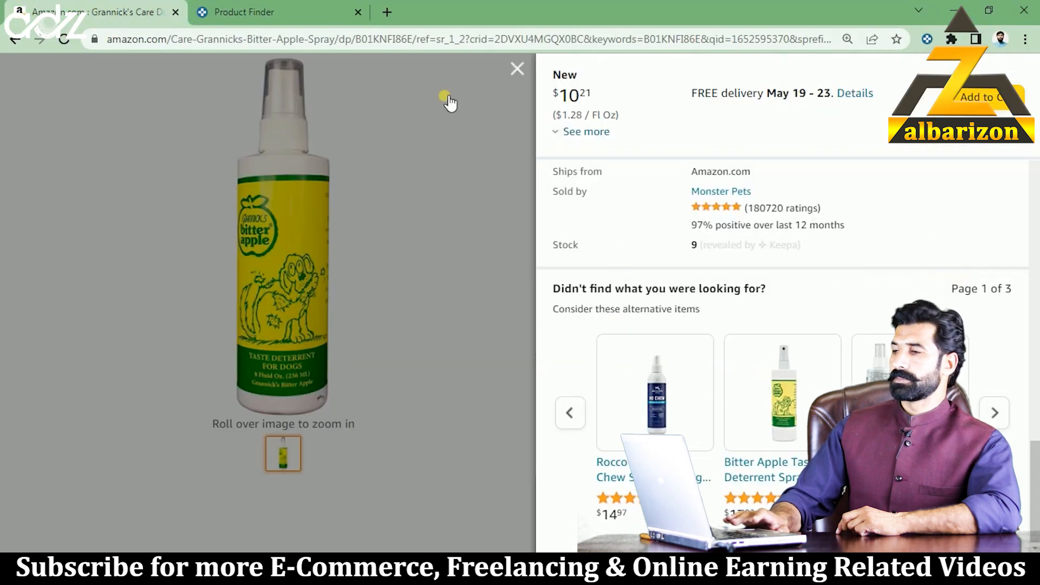
- Close the offers panel and search Amazon for the copied ASIN B01KNFI86E
left_click(509, 70)
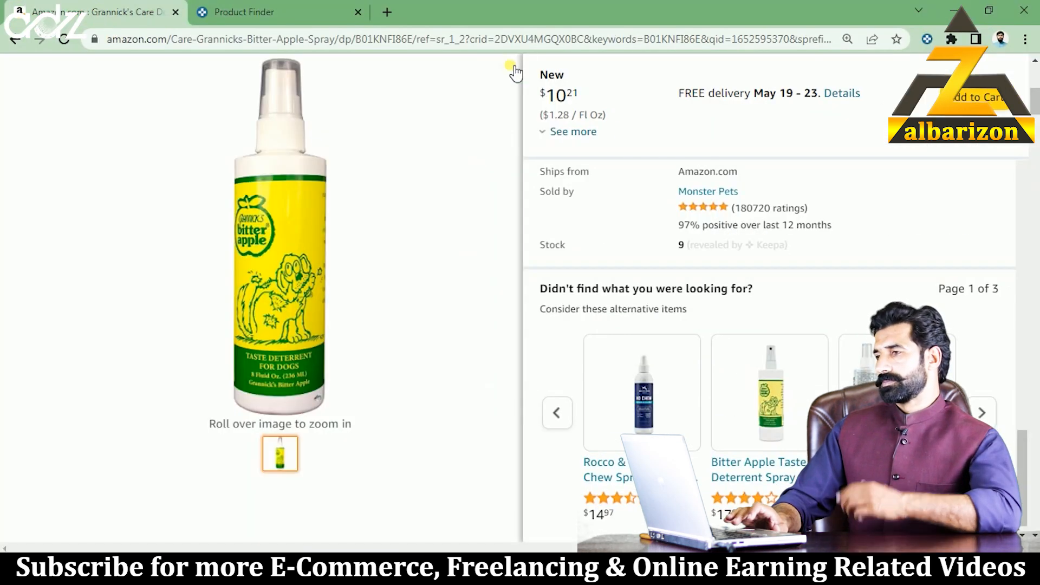
left_click(1038, 76)
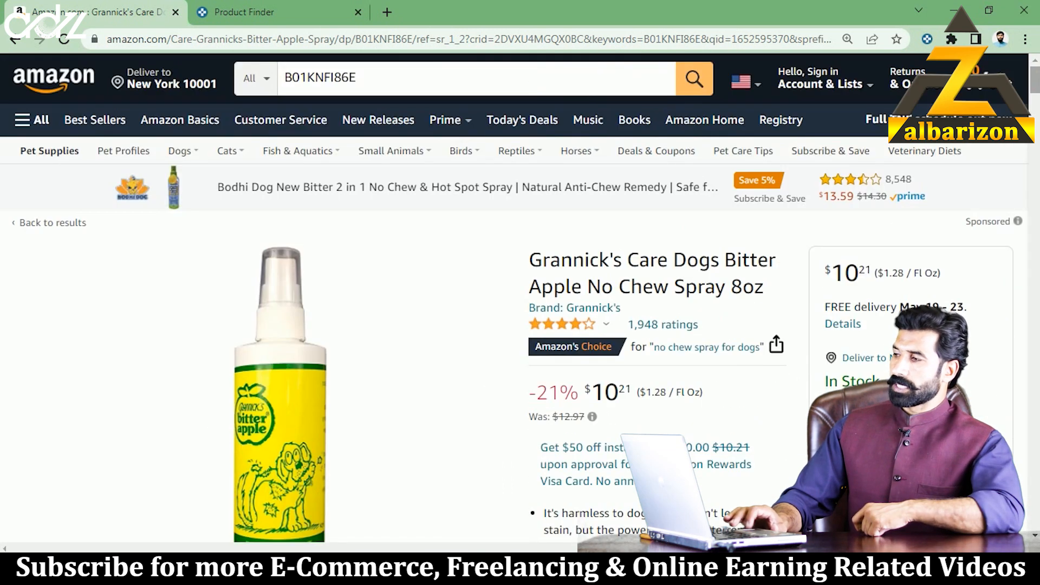
left_click(503, 93)
key("BackSpace")
key("BackSpace")
key("BackSpace")
key("BackSpace")
key("BackSpace")
key("BackSpace")
key("BackSpace")
key("BackSpace")
key("BackSpace")
key("ctrl+v")
key("Return")
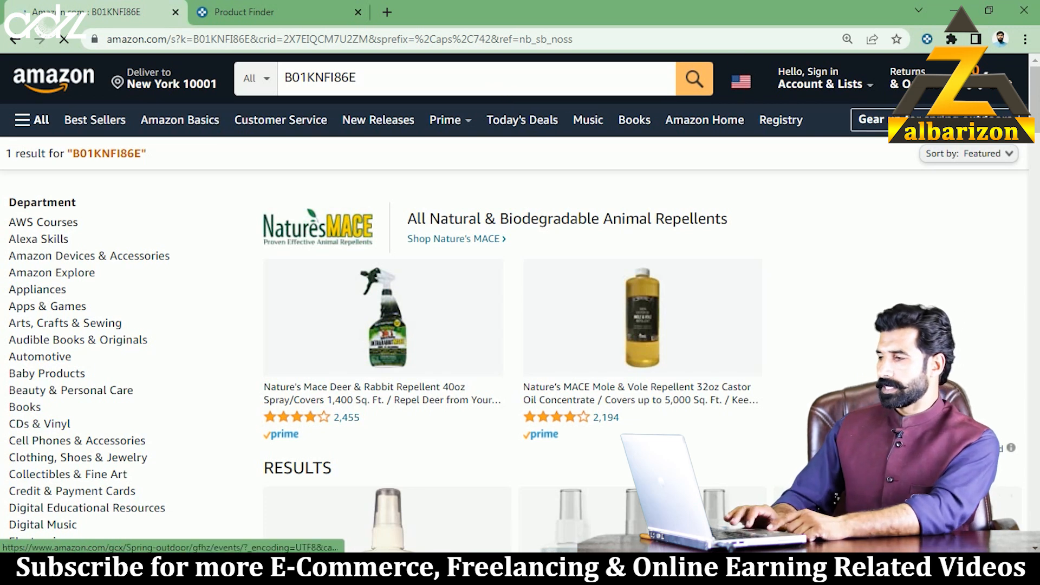
- Open the Grannick's Care Dogs Bitter Apple No Chew Spray 8oz product and show its list of new offers
scroll(520, 304, "down", 6)
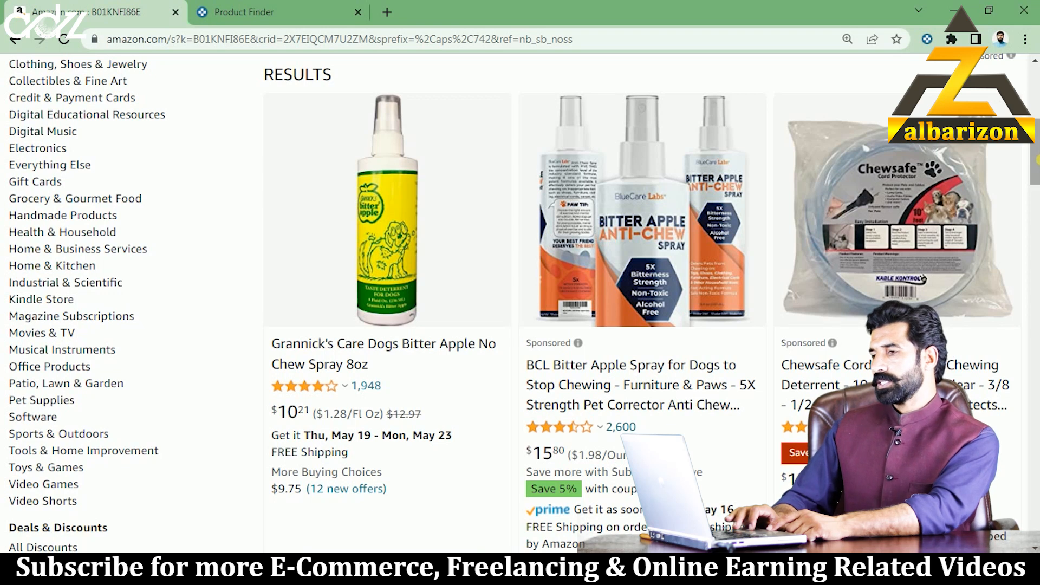
left_click(390, 347)
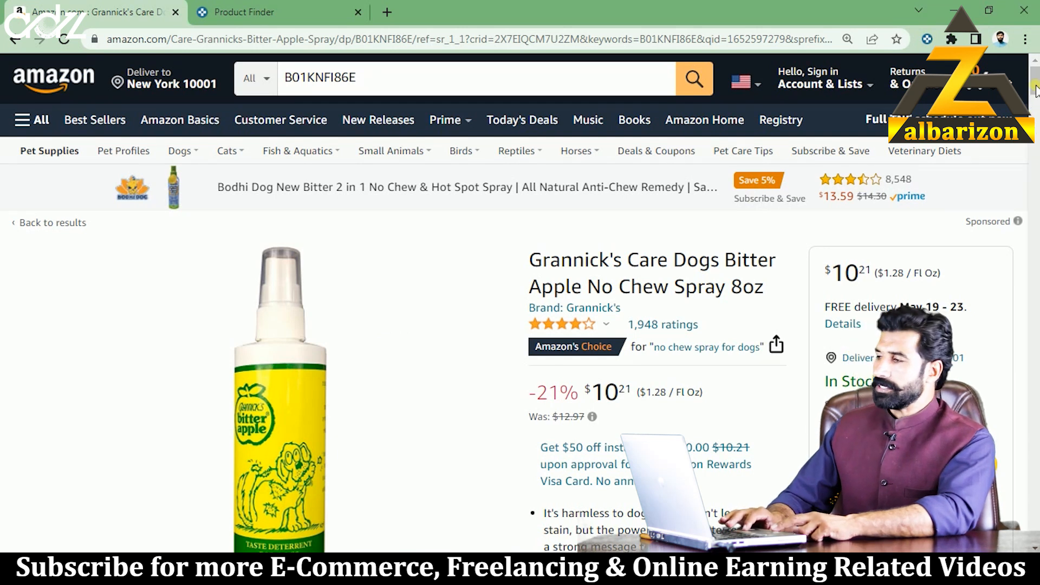
left_click_drag(1035, 83, 1035, 103)
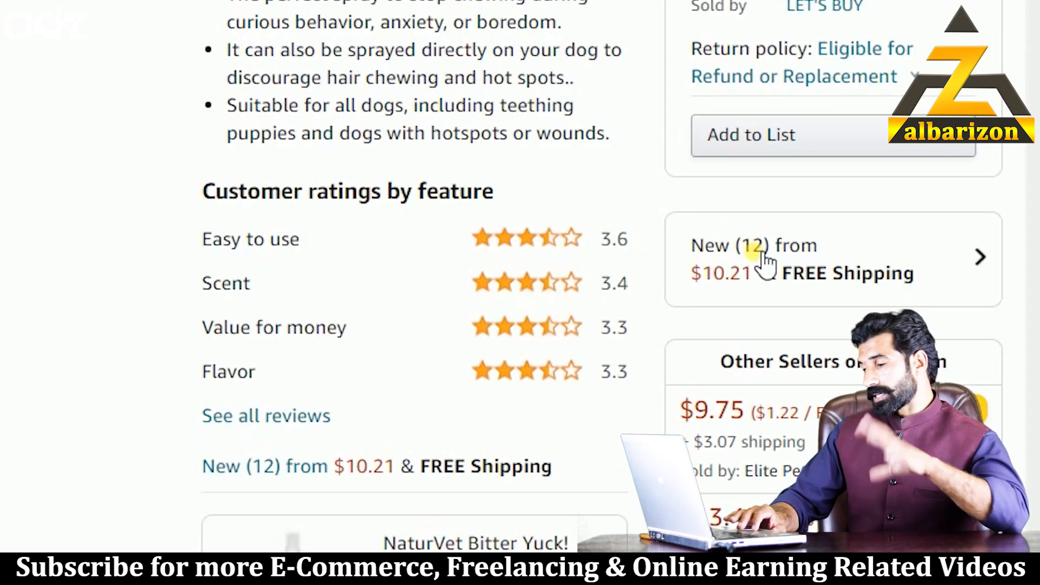
left_click(758, 253)
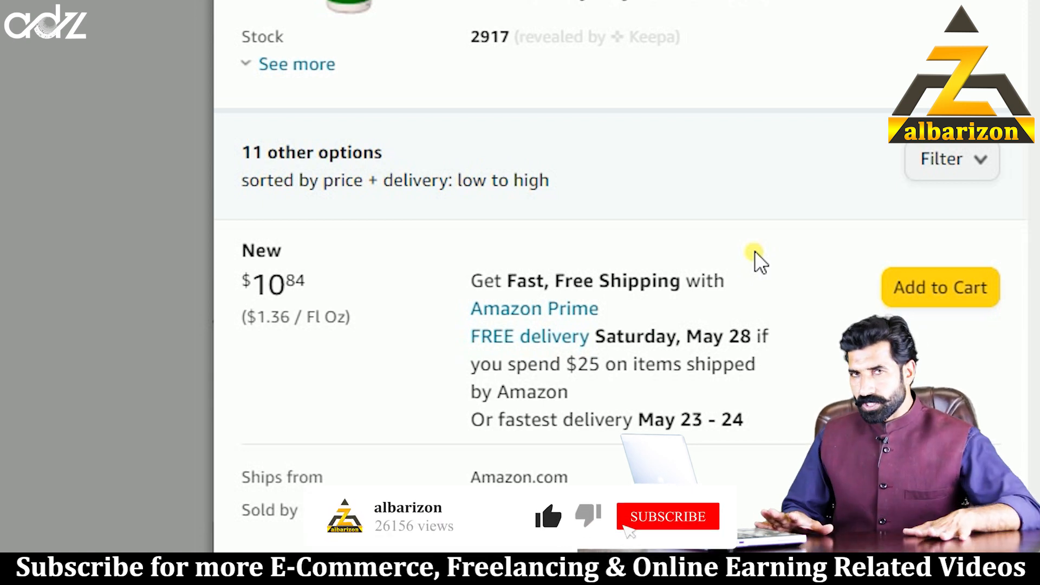
- Filter the other seller offers by Prime delivery
left_click(959, 175)
left_click(949, 311)
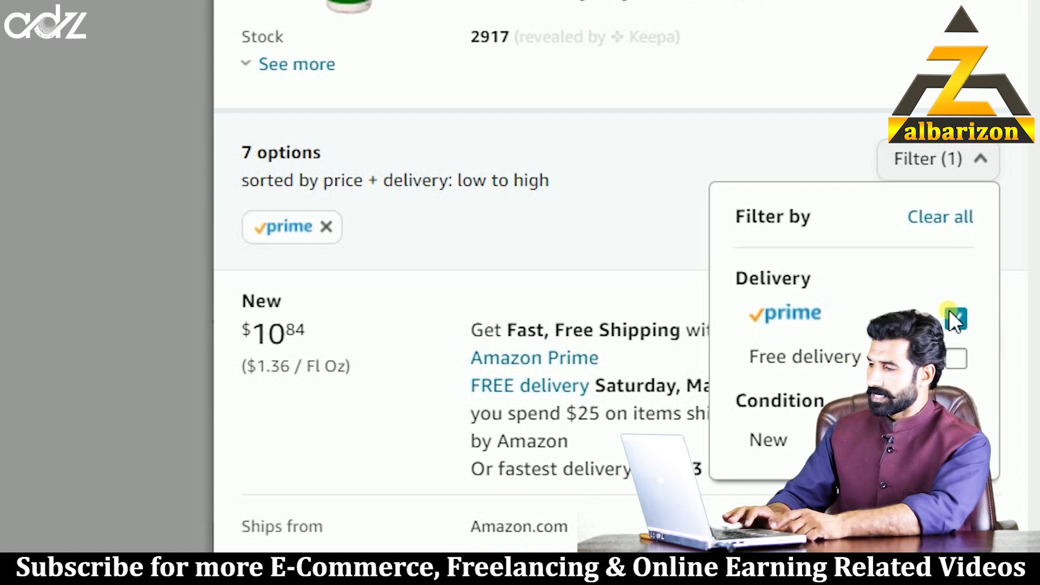
left_click(982, 160)
- Examine the price, shipper, seller rating and stock of each Prime offer in the list
scroll(621, 277, "down", 6)
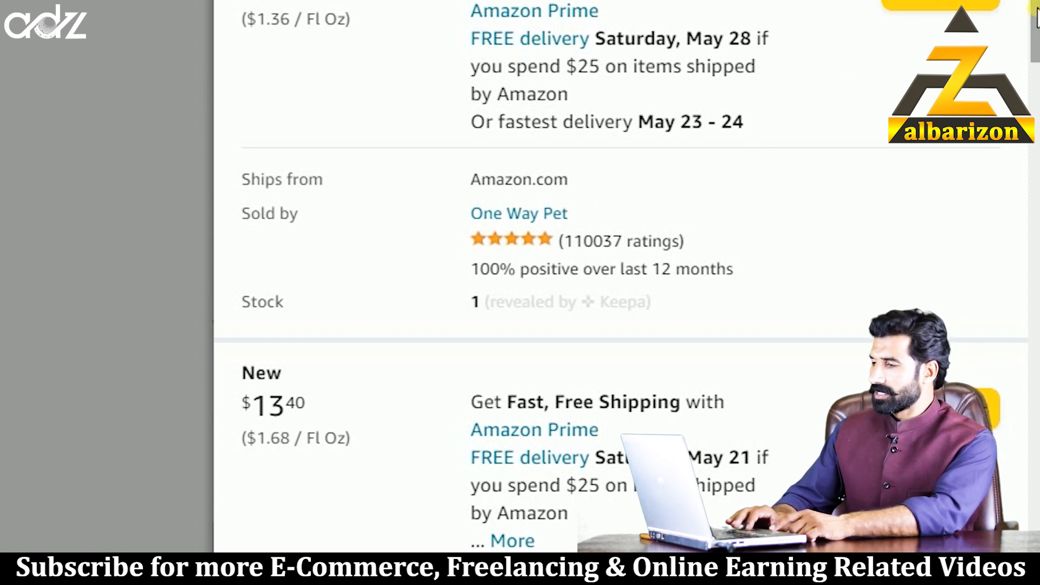
scroll(1036, 16, "down", 6)
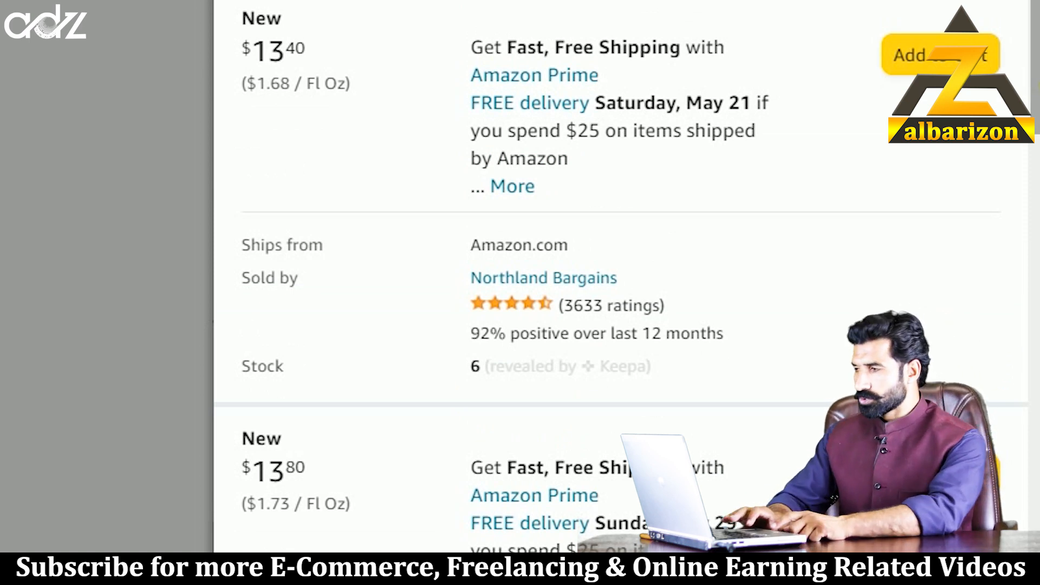
scroll(622, 277, "down", 6)
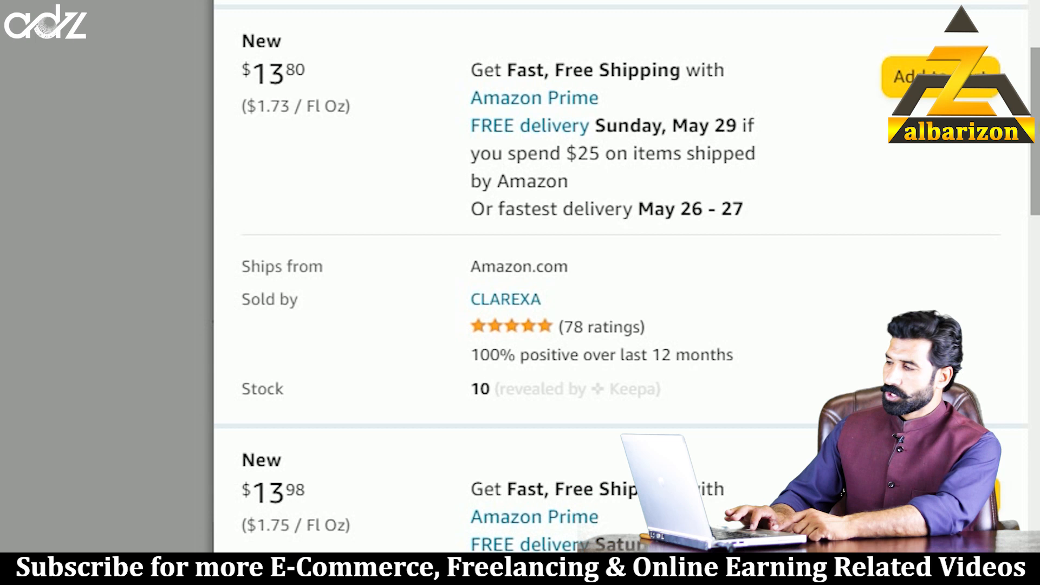
scroll(621, 276, "down", 5)
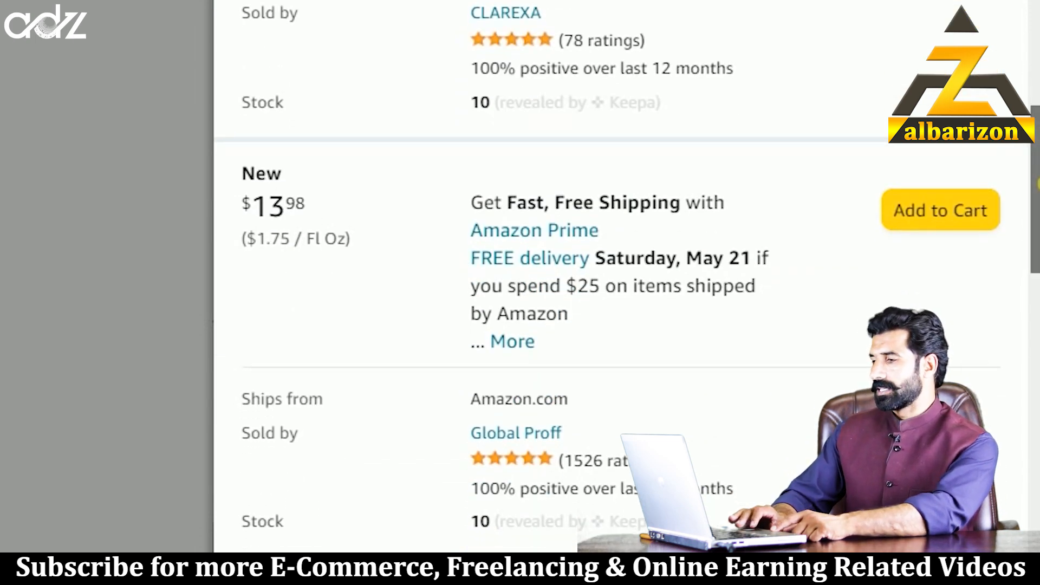
scroll(621, 276, "down", 7)
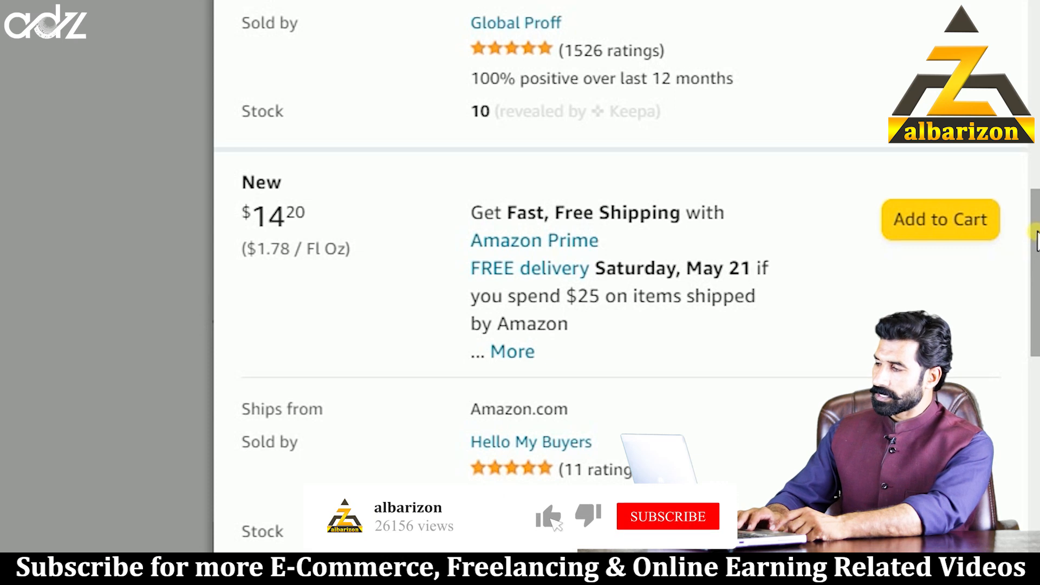
scroll(621, 276, "down", 5)
scroll(621, 276, "down", 2)
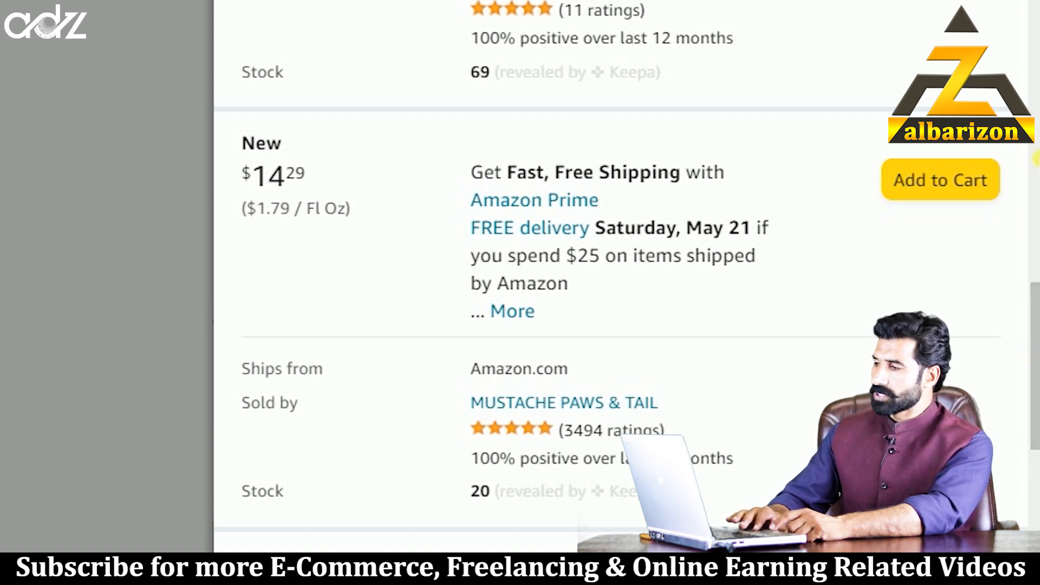
left_click_drag(1034, 306, 1035, 379)
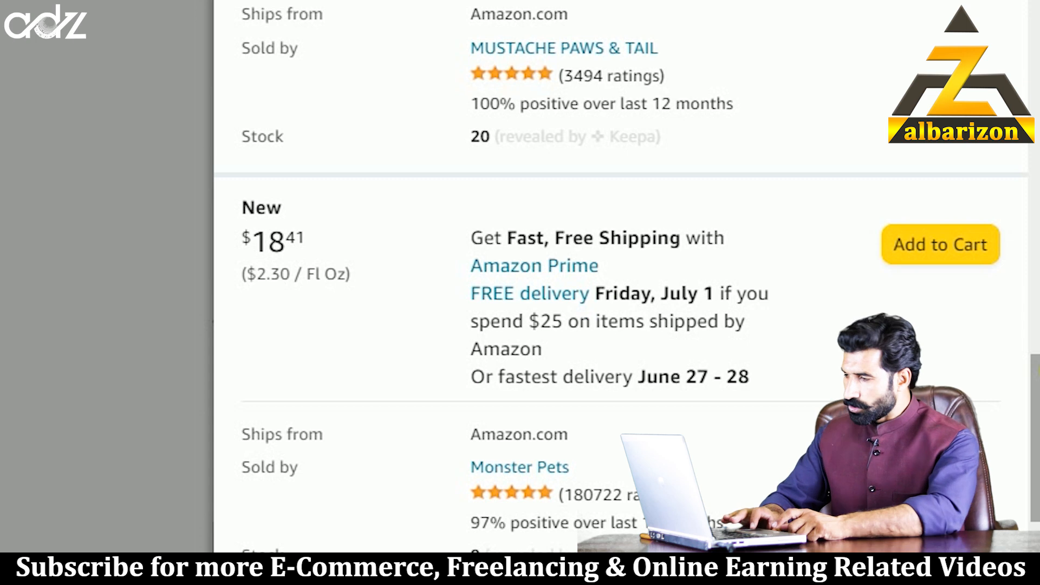
- Open the seller profiles of Hello My Buyers and CLAREXA from their offers in new browser tabs
left_click_drag(1035, 403, 1035, 245)
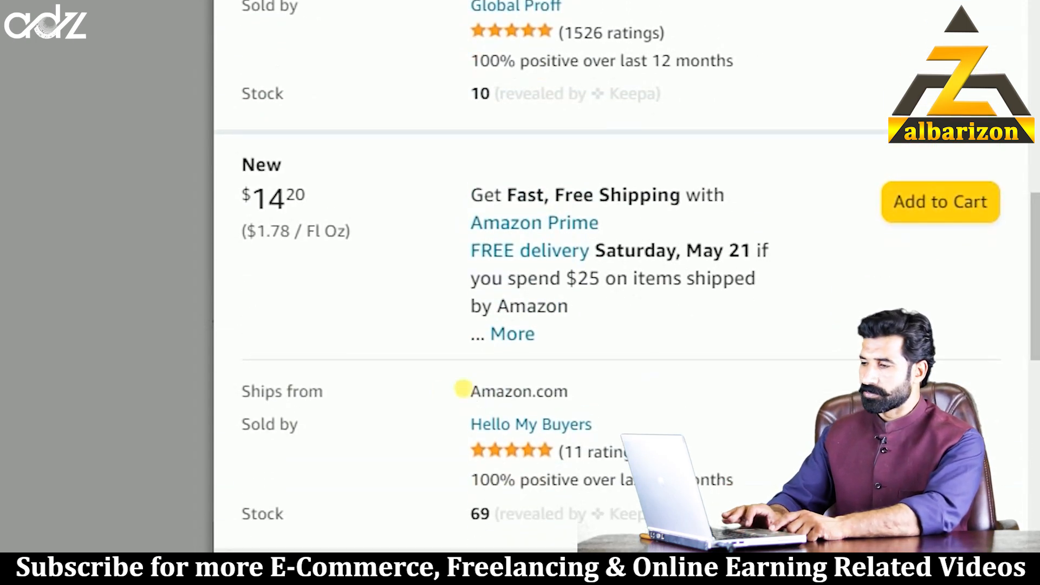
right_click(528, 428)
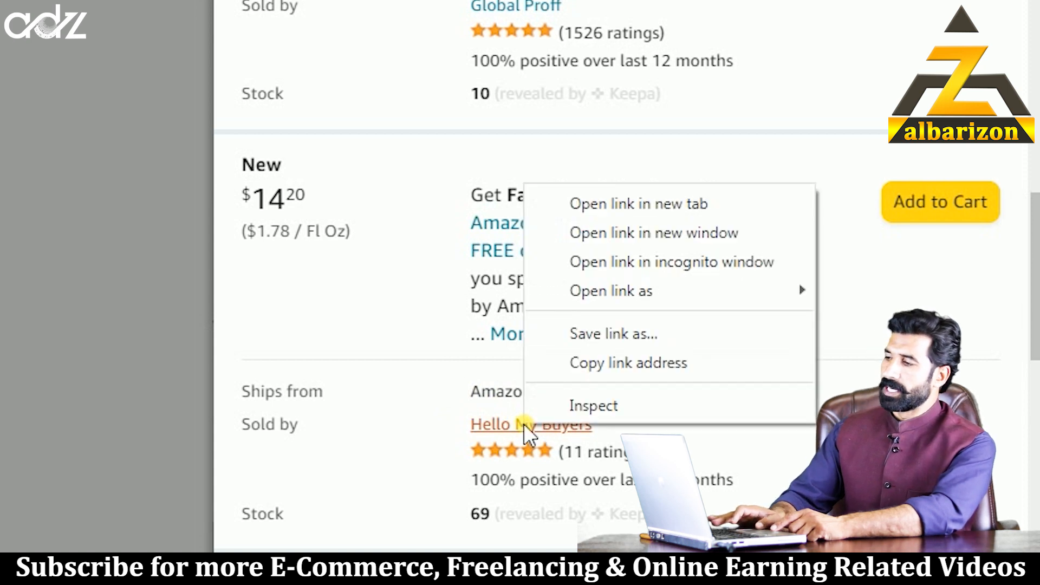
left_click(645, 206)
left_click_drag(1035, 276, 1030, 163)
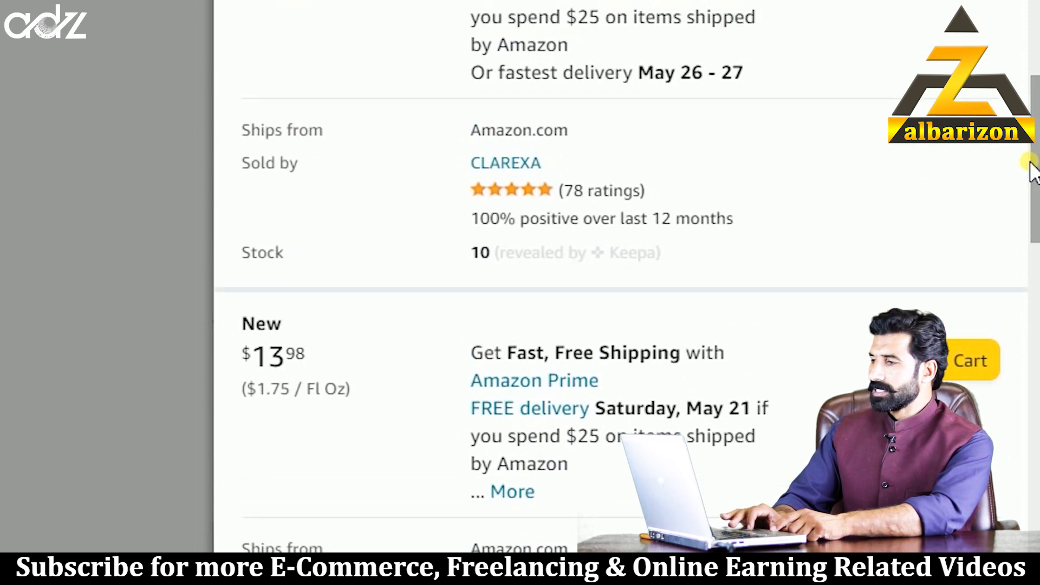
right_click(497, 158)
left_click(612, 179)
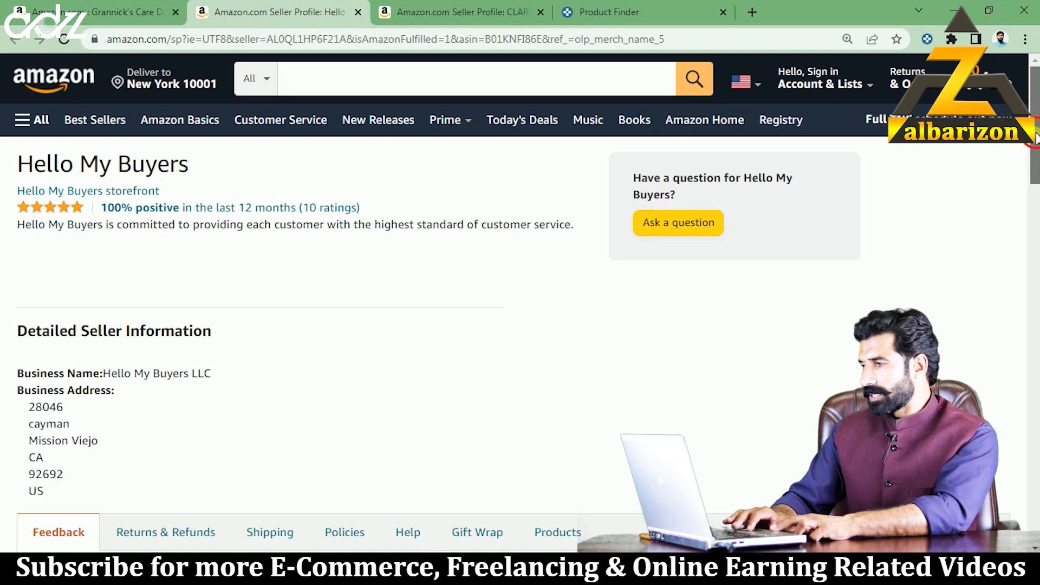
- Review the feedback, shipping, policies, help and gift wrap information on the Hello My Buyers seller profile
scroll(1038, 184, "down", 5)
scroll(1037, 190, "down", 1)
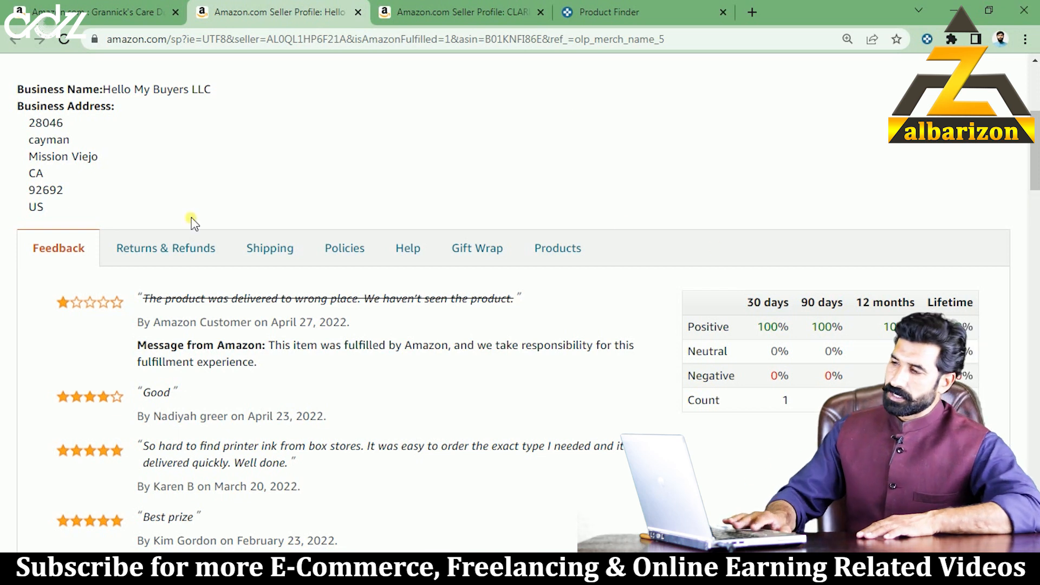
left_click(293, 254)
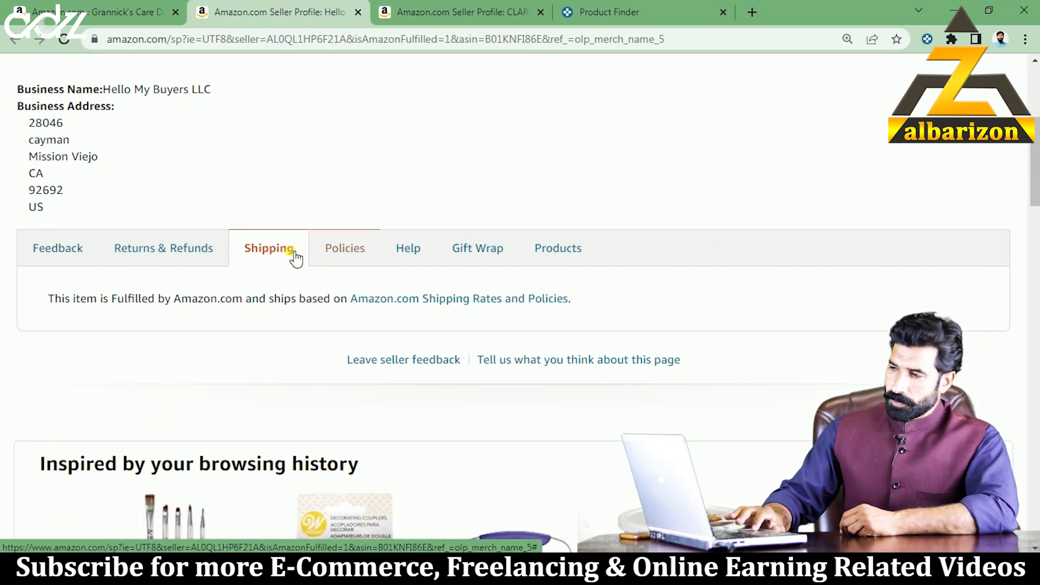
left_click(346, 254)
left_click(407, 252)
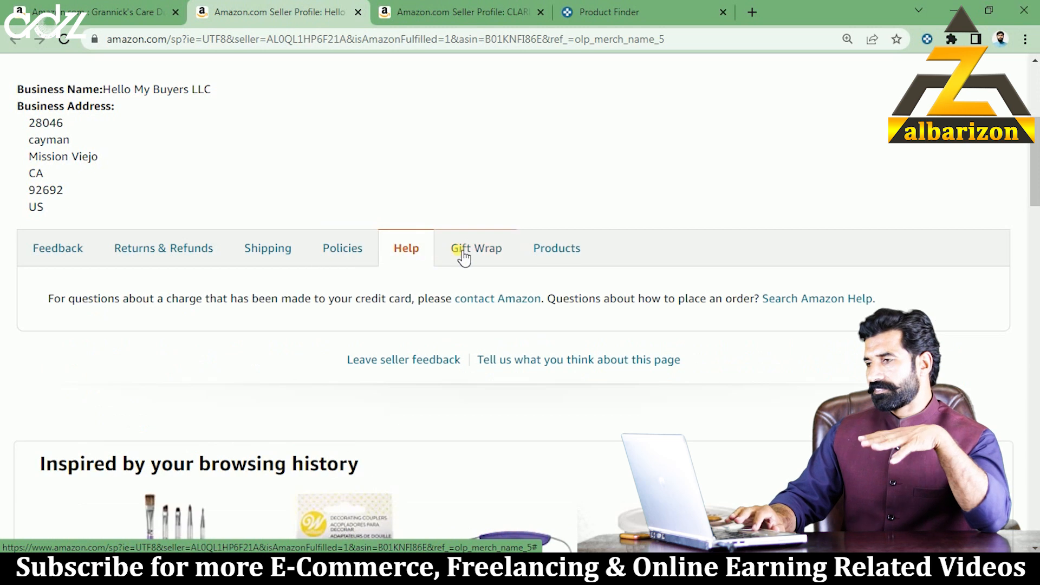
left_click(481, 256)
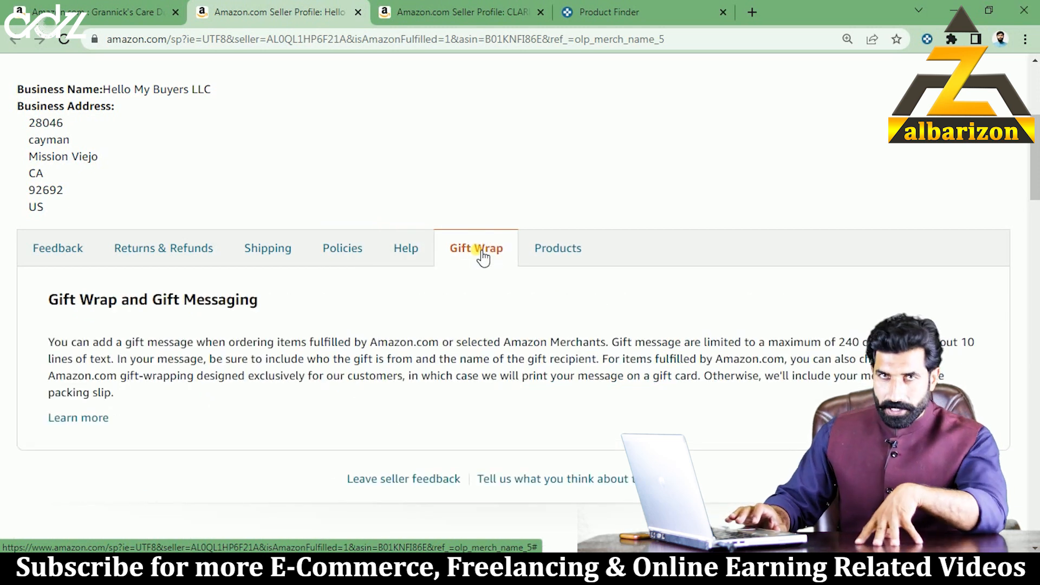
- Look through the products sold by Hello My Buyers and switch to CLAREXA's product listings
left_click(564, 253)
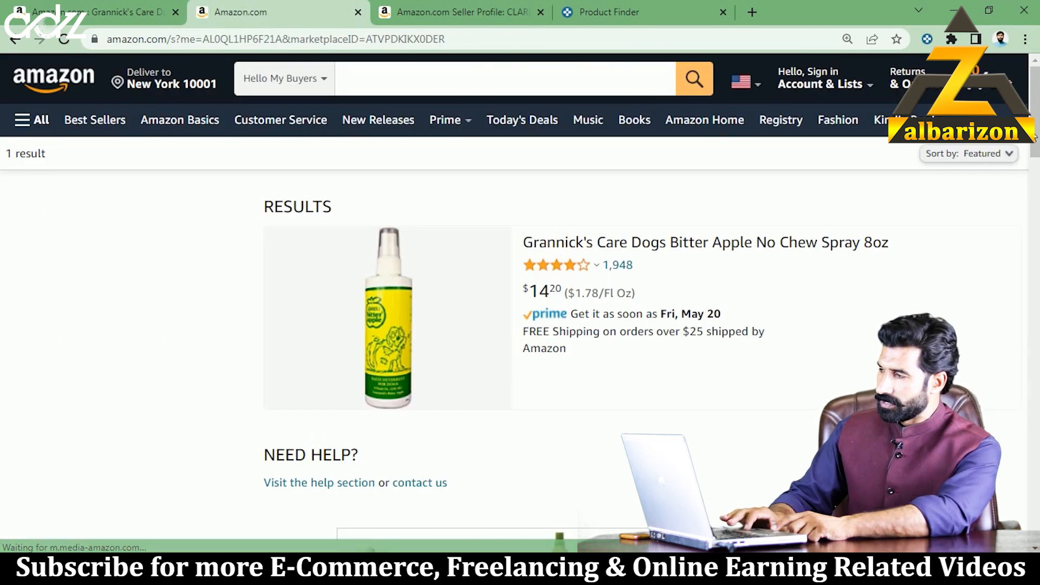
scroll(1035, 155, "down", 3)
left_click_drag(1036, 154, 1035, 185)
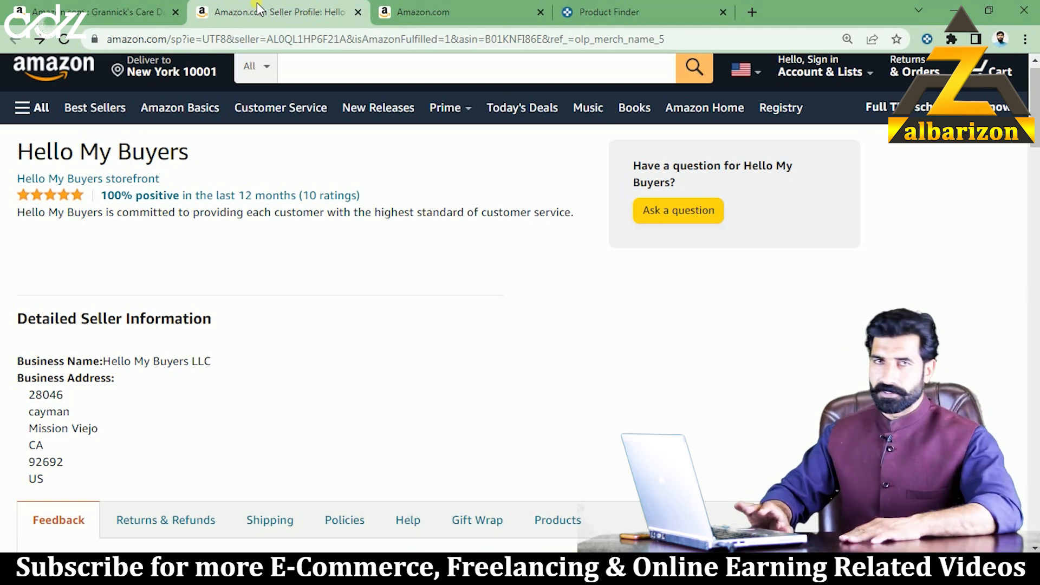
left_click(460, 9)
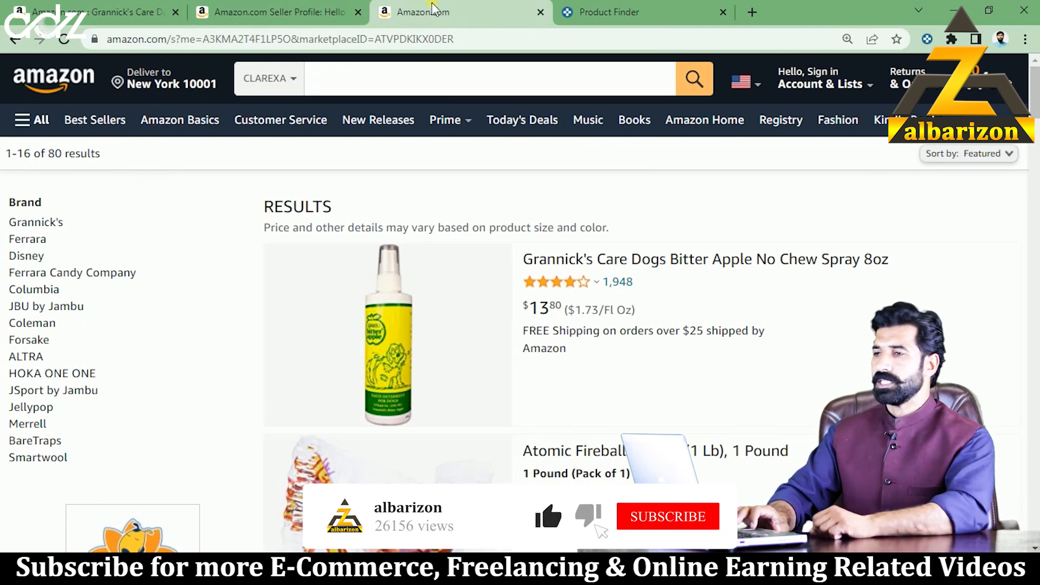
- Review the seller details and feedback on CLAREXA's profile and open its product listings
left_click(16, 39)
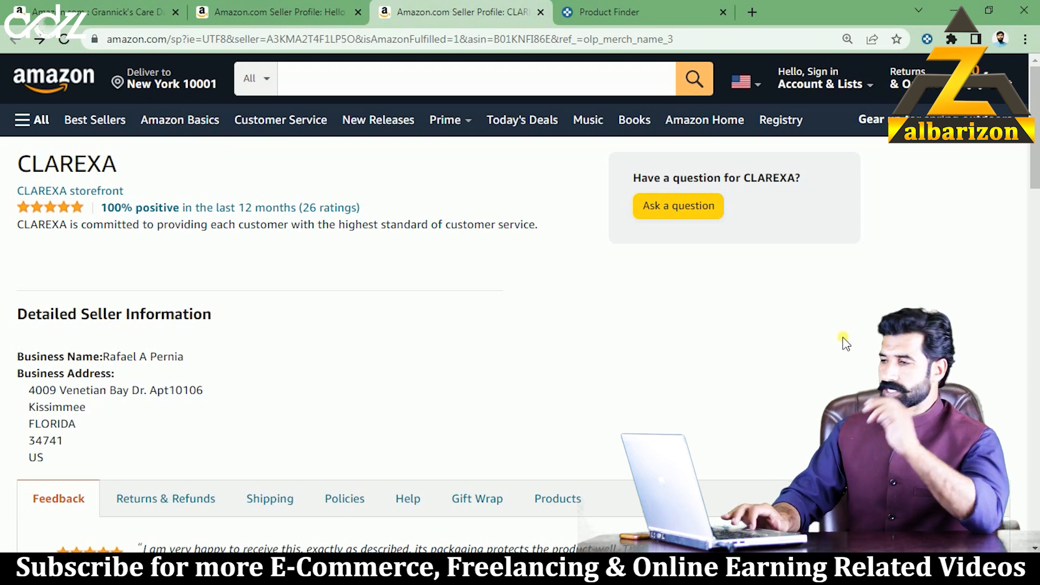
left_click_drag(1036, 143, 1036, 196)
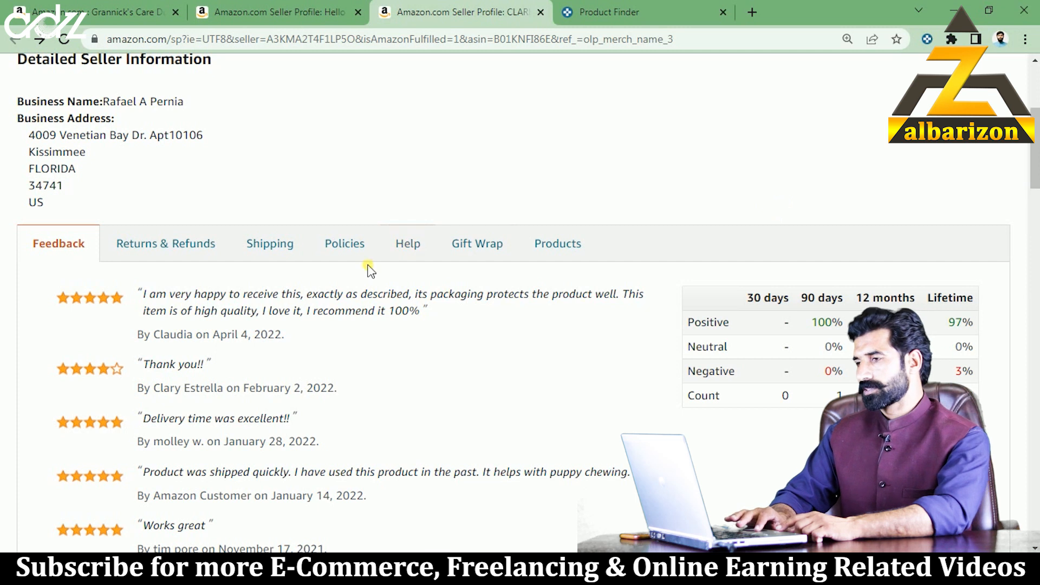
left_click(558, 245)
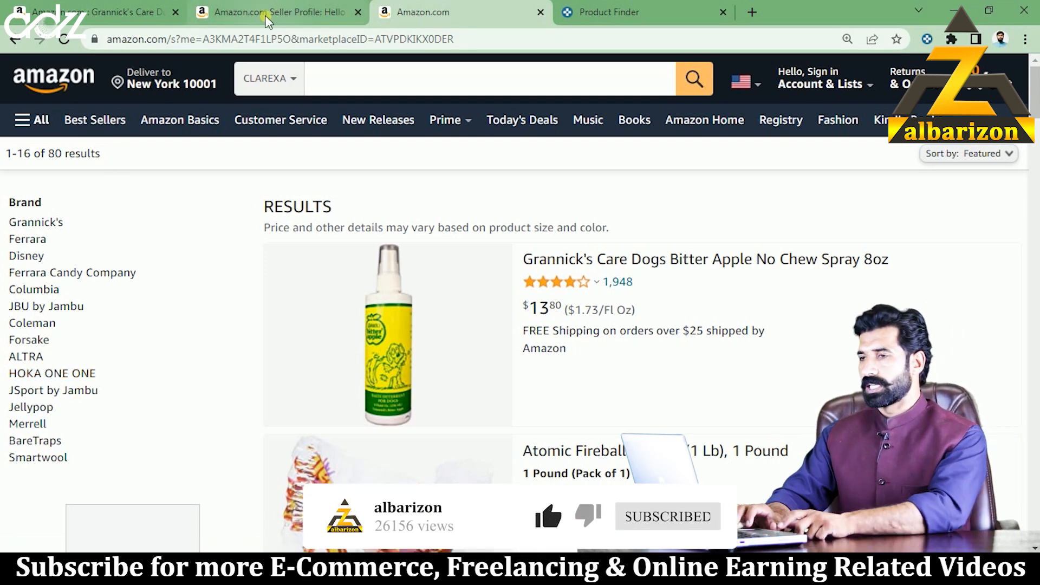
- Copy the full brand list, Grannick's through Smartwool, from CLAREXA's product listings
left_click_drag(76, 471, 22, 230)
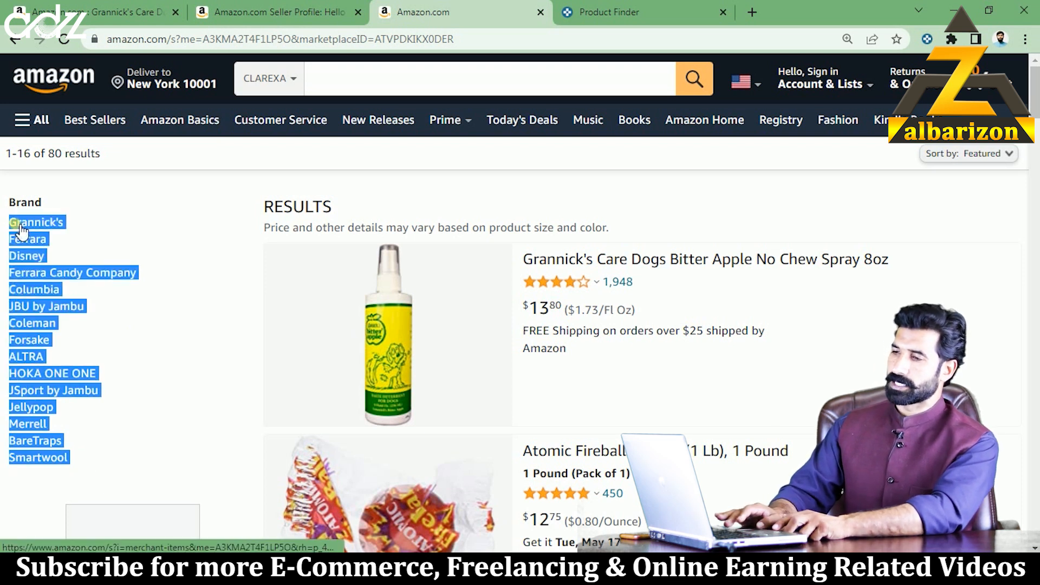
right_click(18, 225)
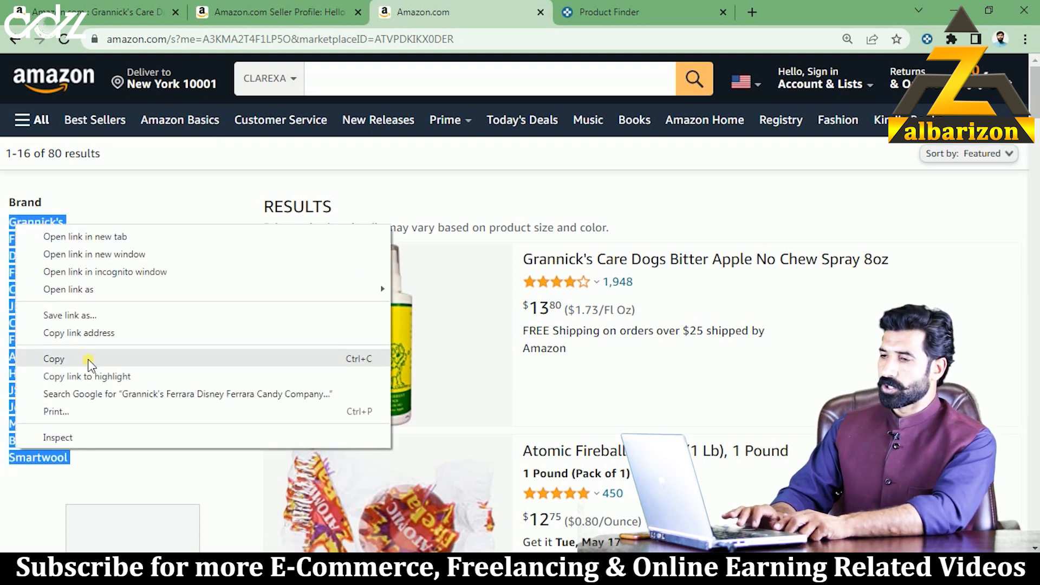
left_click(88, 362)
- Return to CLAREXA's seller profile, recheck its rating, business details and feedback, and reopen its products
left_click(14, 41)
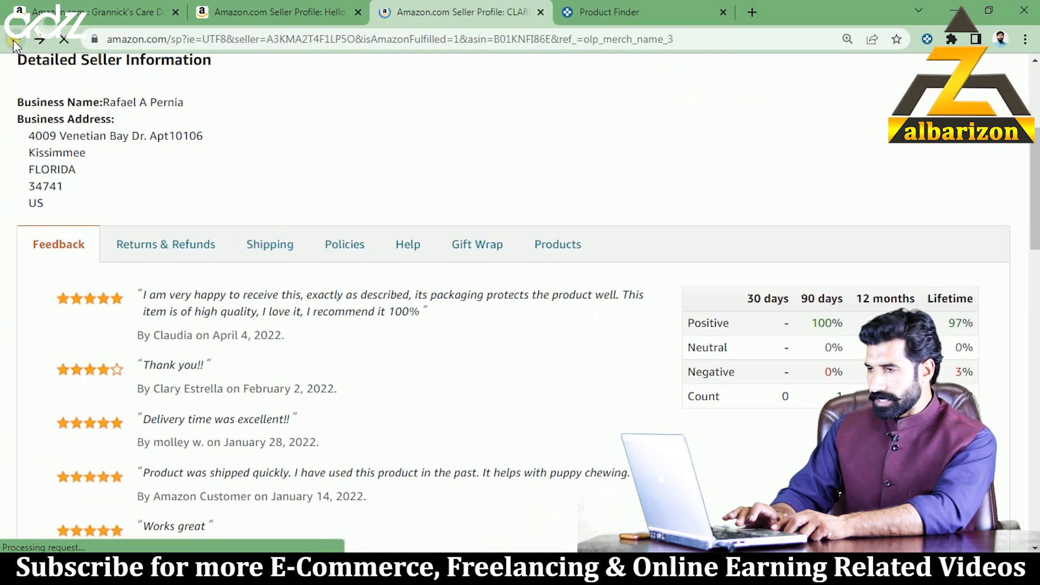
left_click_drag(1035, 172, 1028, 90)
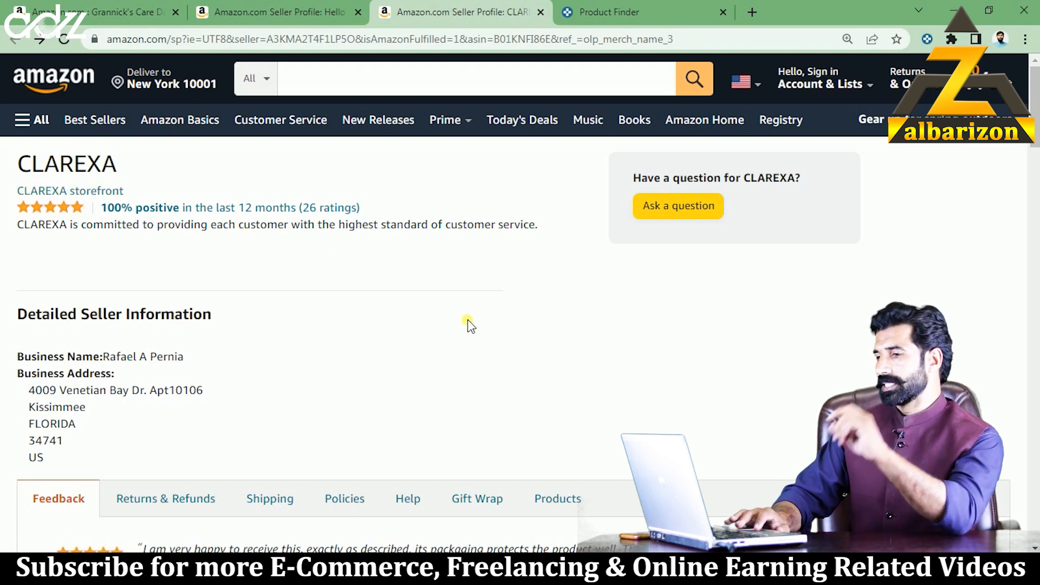
left_click_drag(1034, 97, 1034, 143)
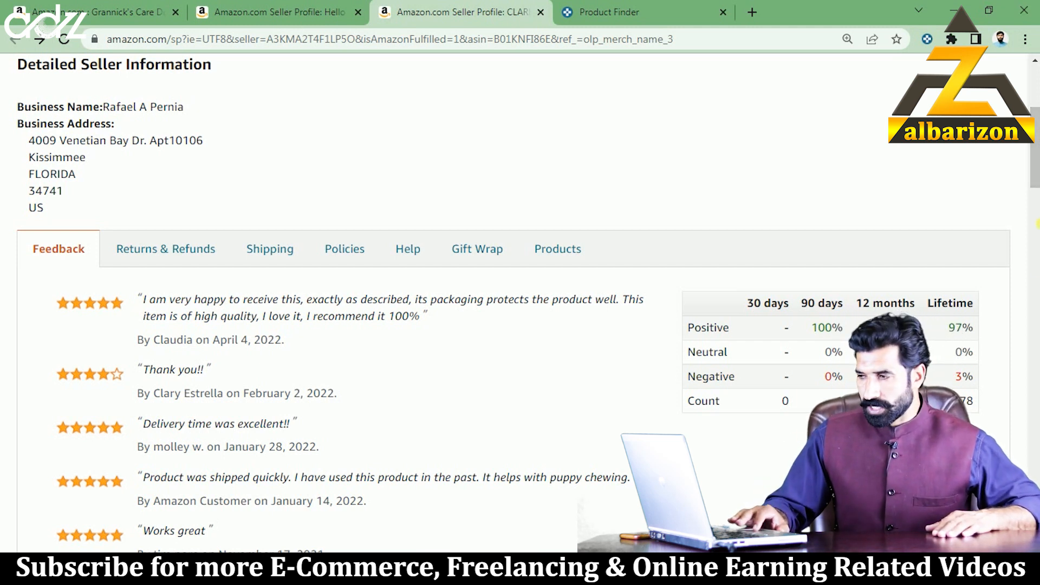
left_click(571, 263)
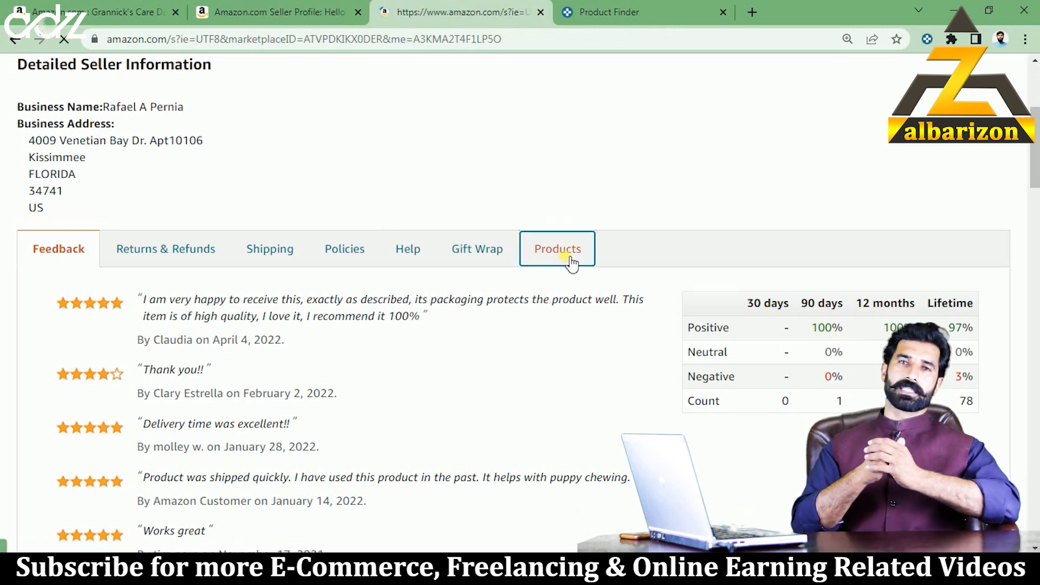